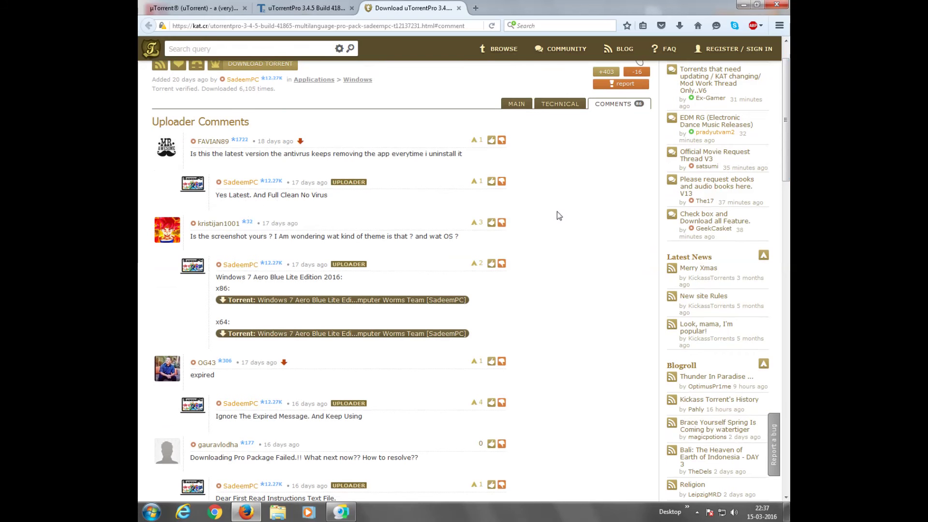
Read through the comments on the uTorrentPro 3.4.5 Build 41865 torrent page and return to its download heading
left_click_drag(787, 156, 787, 280)
left_click_drag(789, 216, 789, 343)
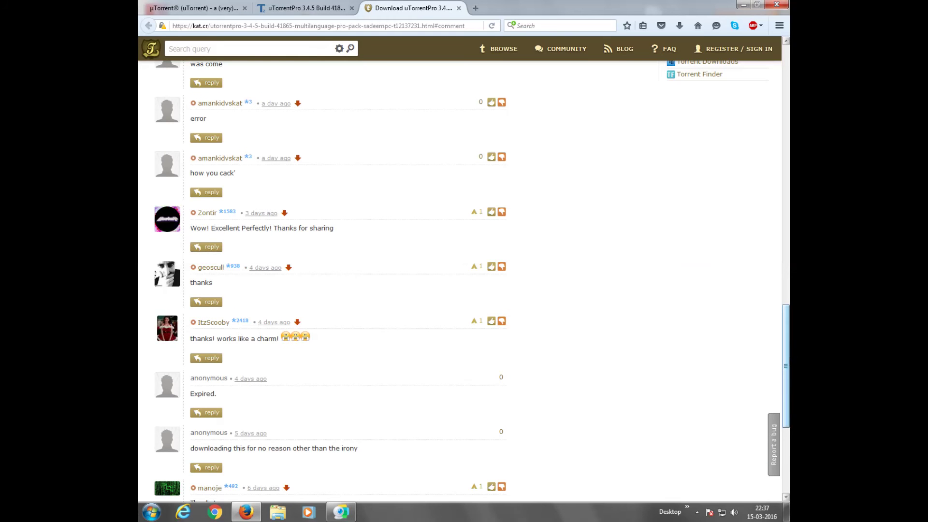
left_click_drag(787, 388, 787, 422)
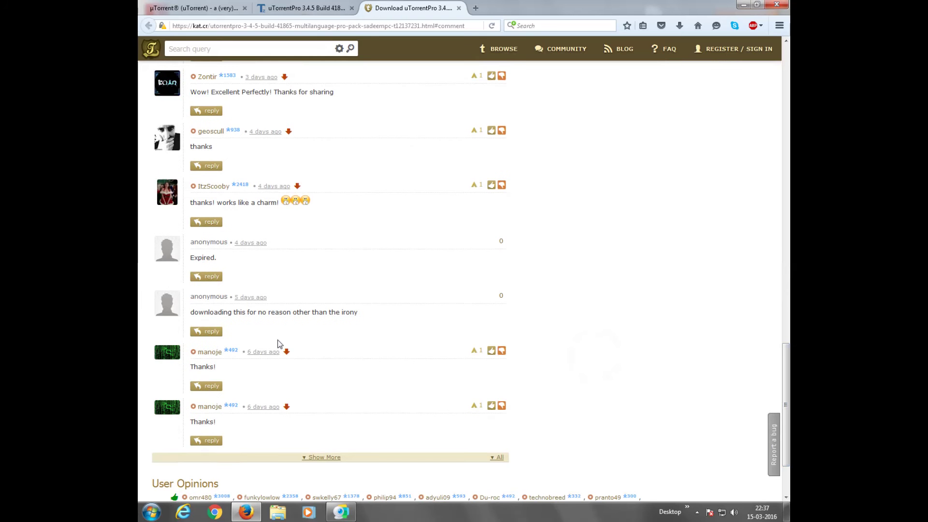
left_click_drag(786, 404, 789, 127)
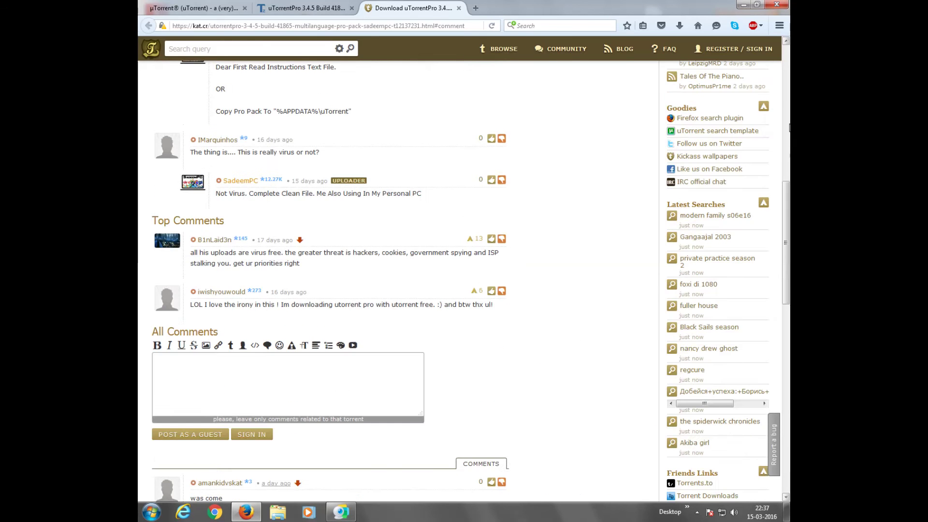
left_click(786, 87)
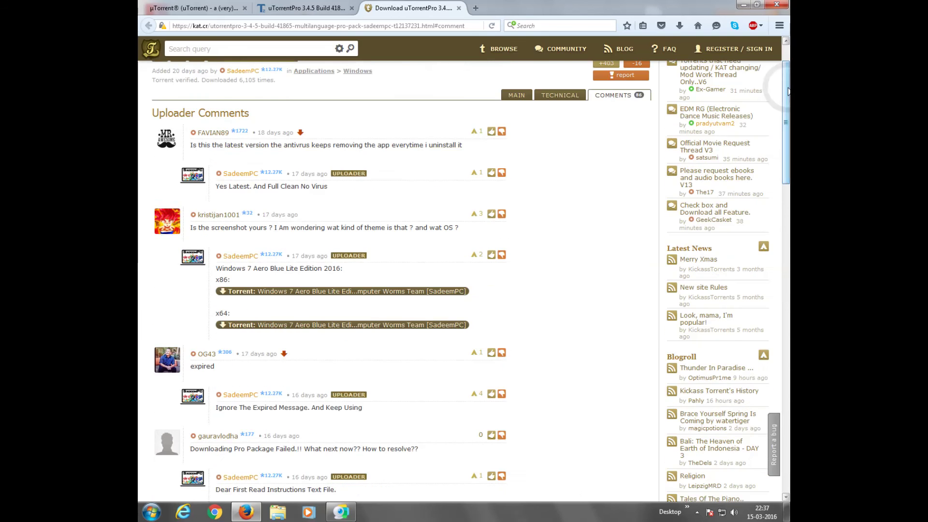
left_click(787, 87)
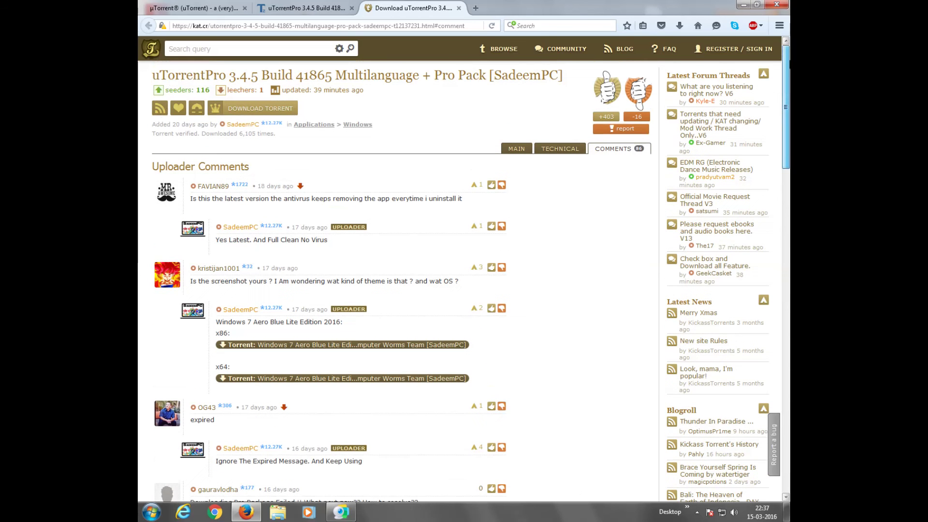
Download the uTorrentPro 3.4.5 Build 41865 torrent through µTorrent, saving it in C:\Users\USER\Downloads
left_click(255, 114)
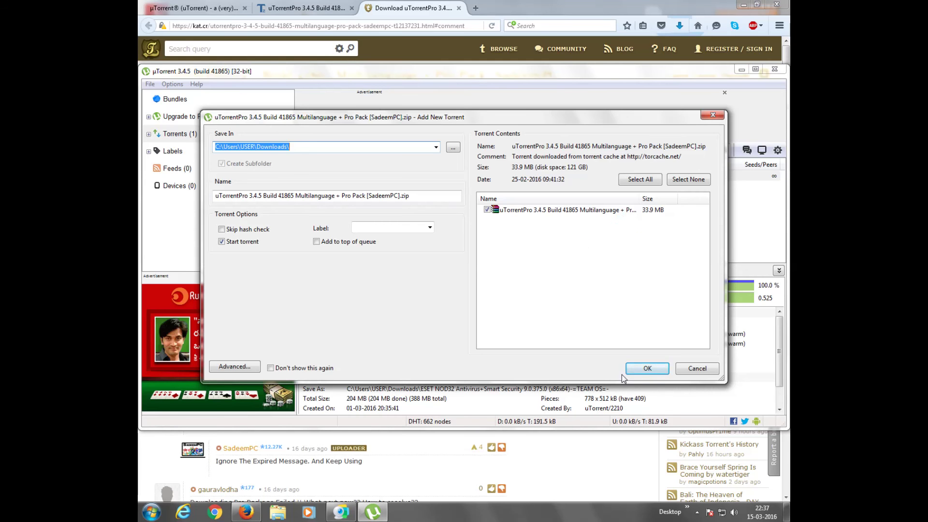
left_click(647, 368)
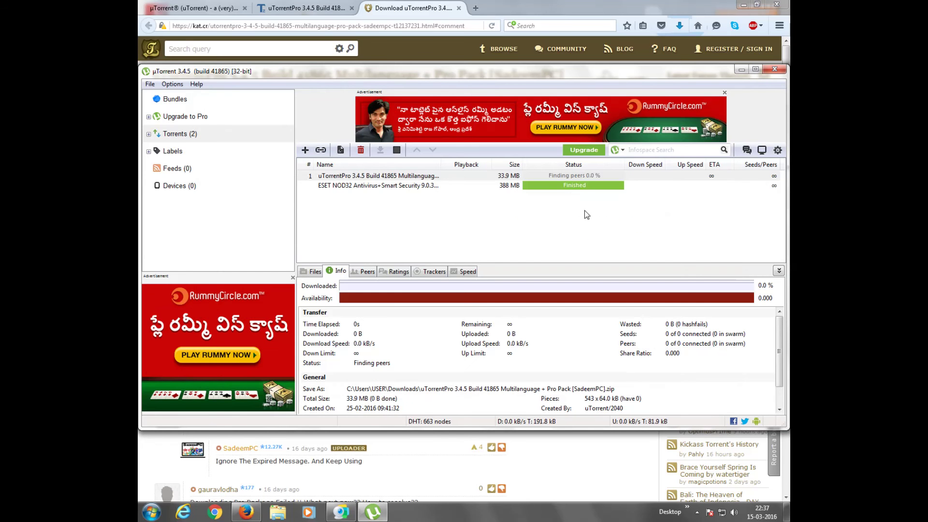
Minimize the browser and µTorrent windows, and reopen µTorrent from the desktop in a maximized window
left_click(743, 5)
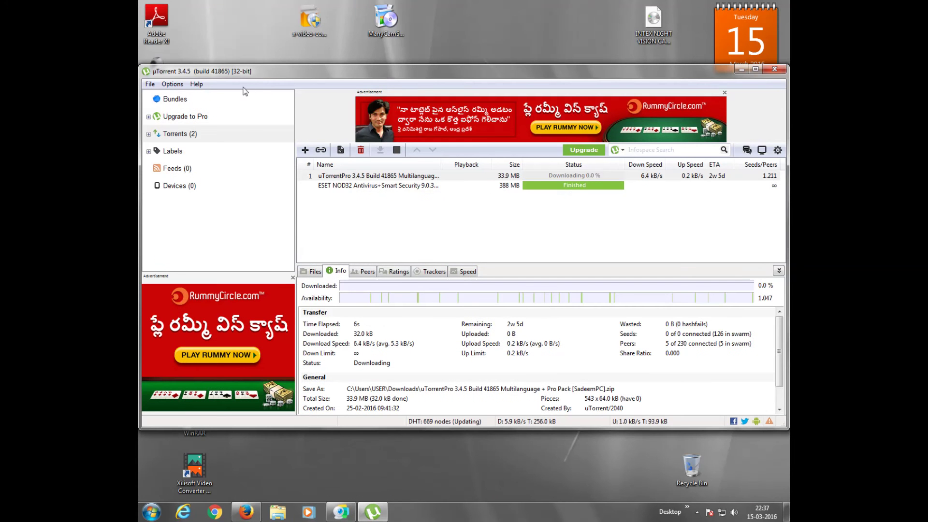
left_click(741, 70)
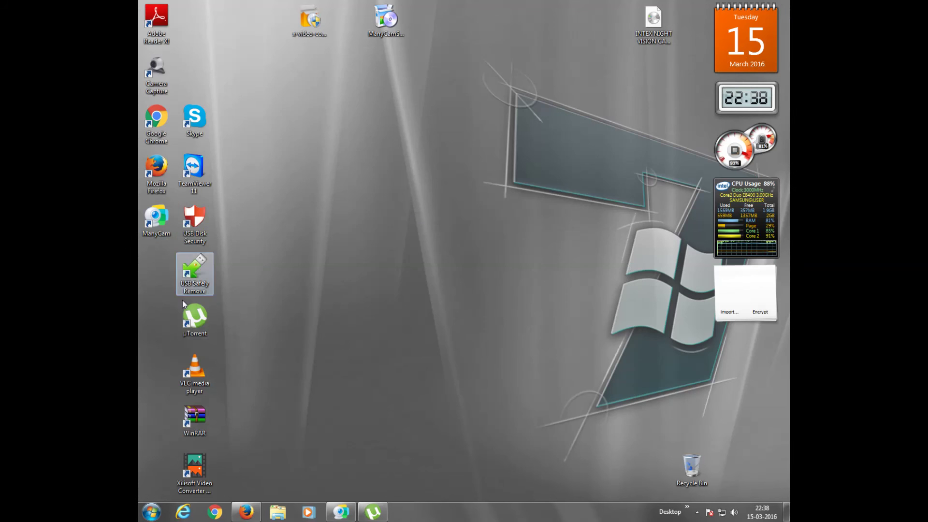
double_click(201, 312)
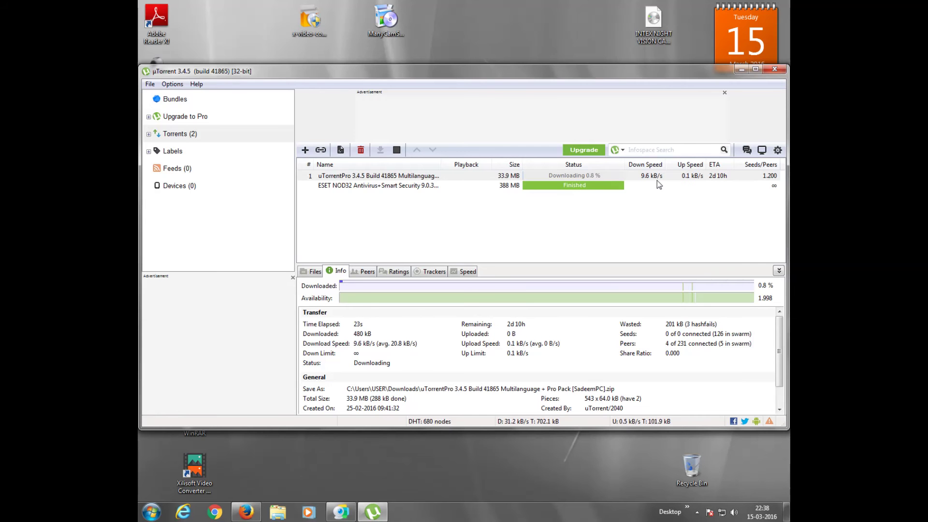
double_click(622, 74)
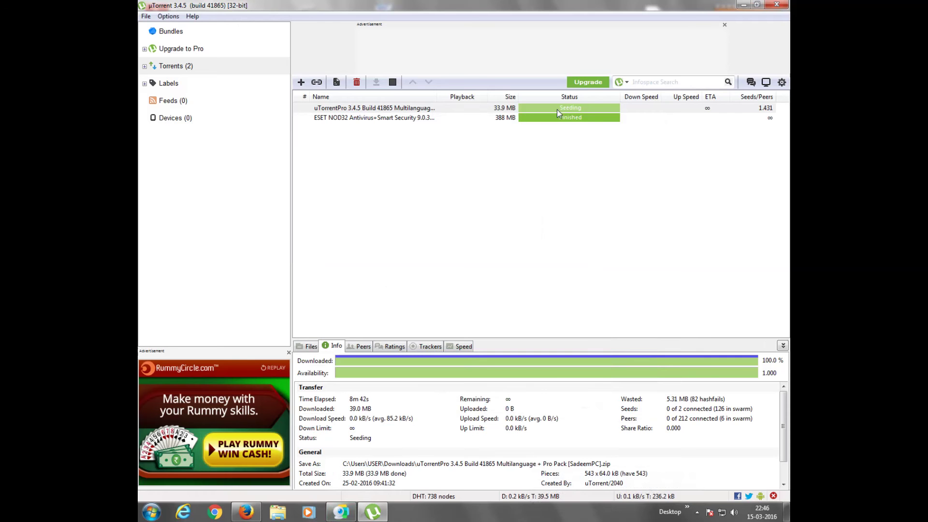
Stop seeding the uTorrentPro torrent and open its containing folder, continuing past the upgrade notice
left_click(392, 83)
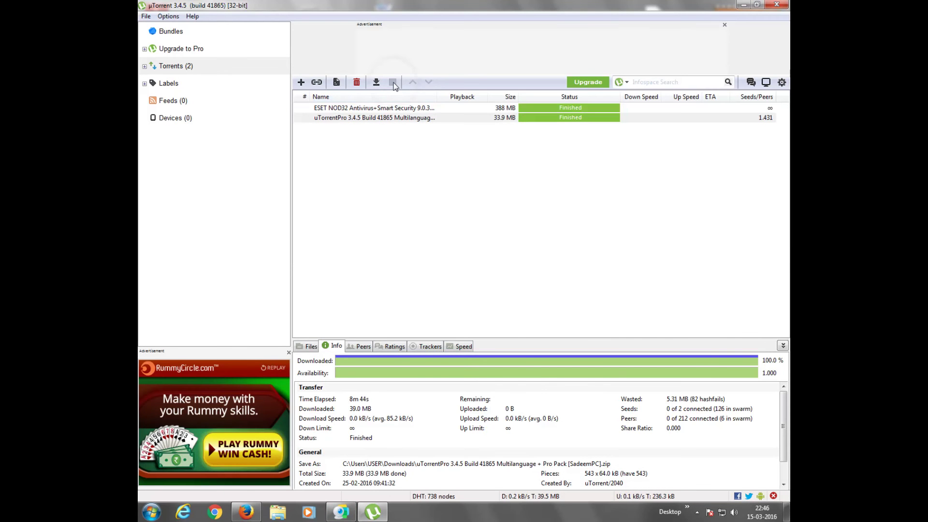
right_click(404, 119)
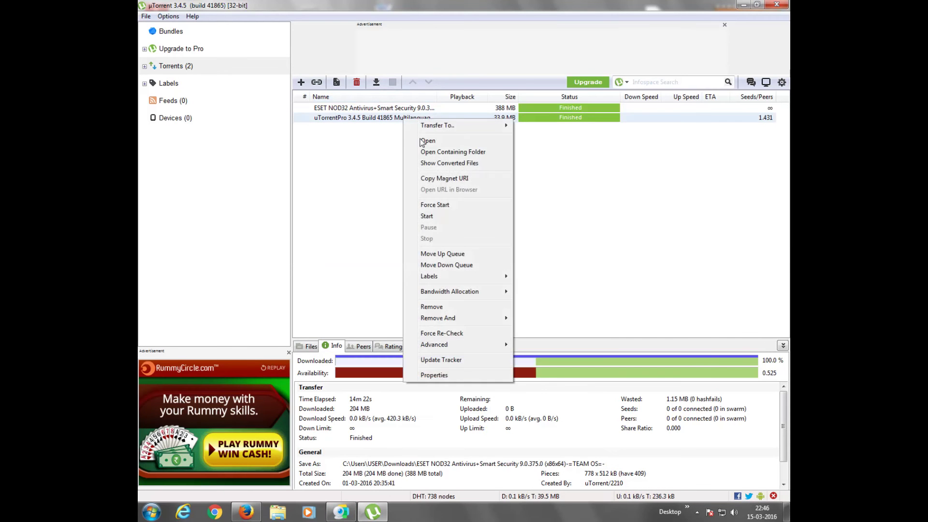
left_click(430, 152)
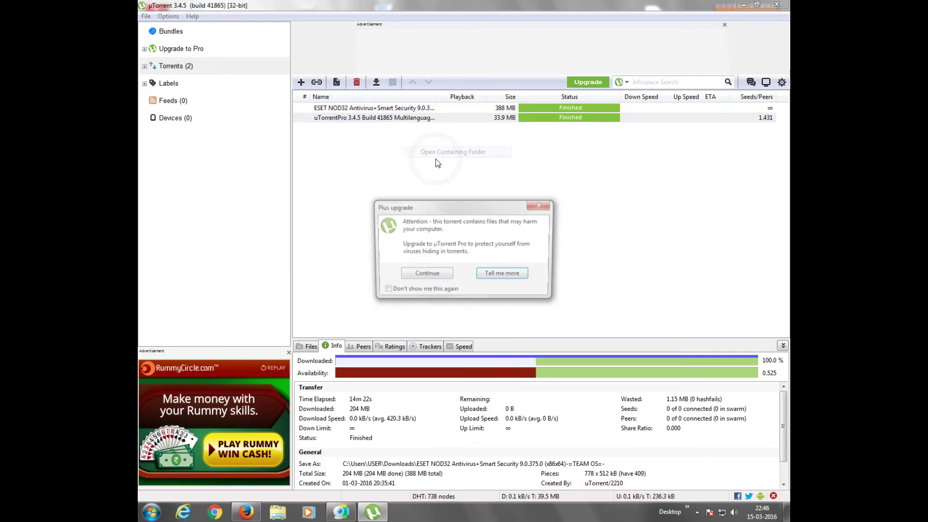
left_click(426, 274)
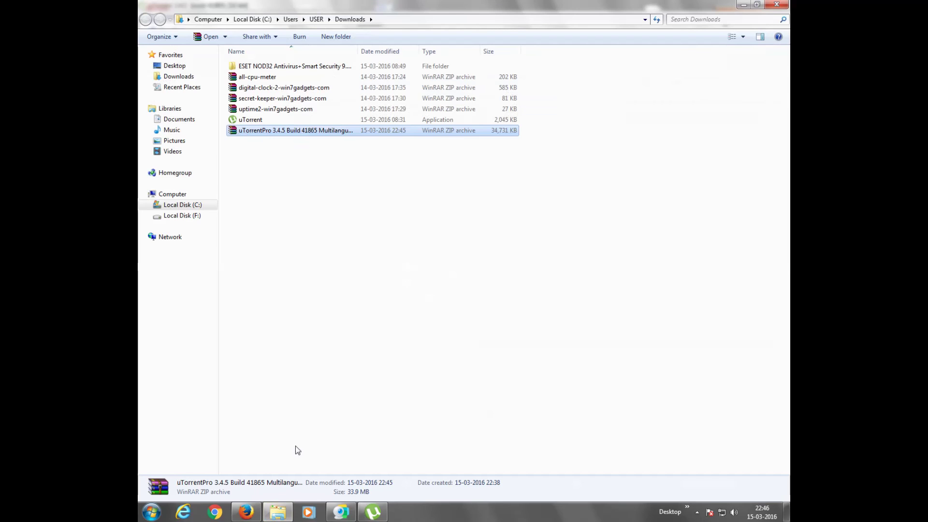
Close µTorrent, open the uTorrentPro 3.4.5 zip from the Downloads folder in WinRAR, and minimize the folder window
left_click(373, 513)
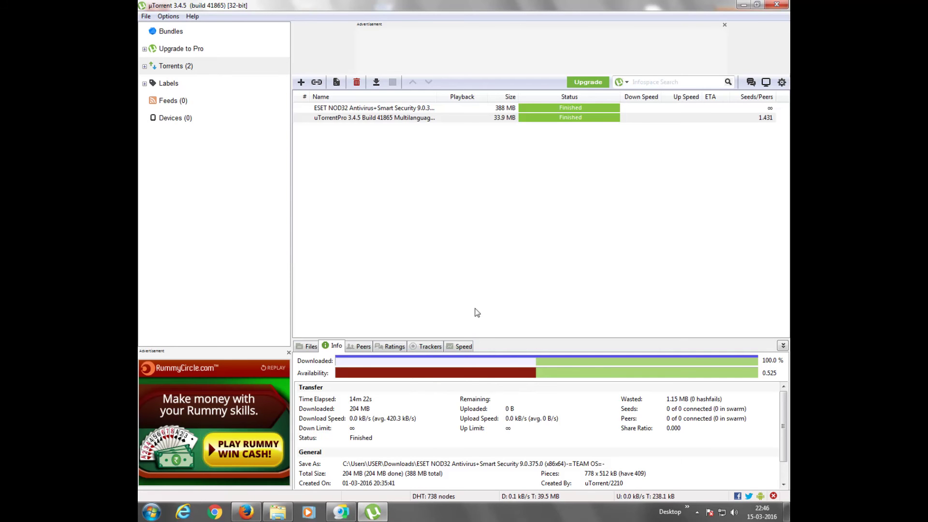
left_click(769, 6)
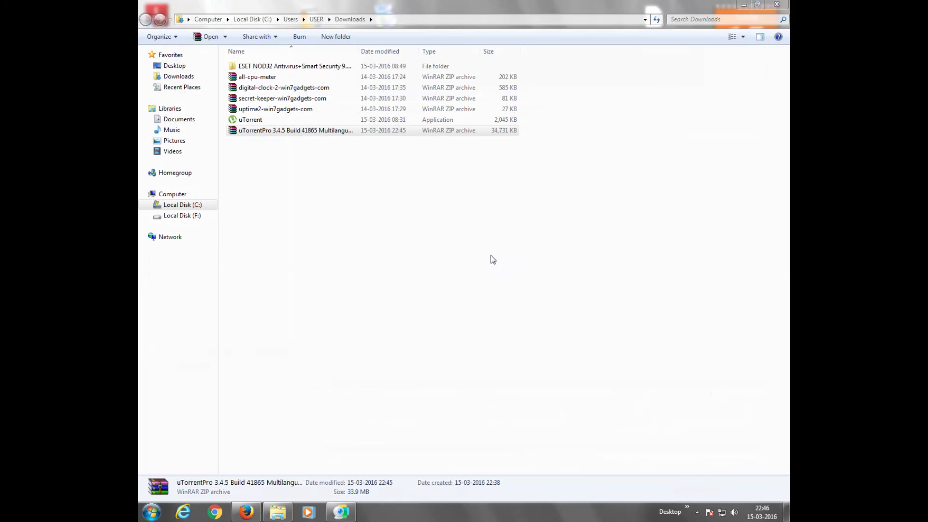
double_click(276, 131)
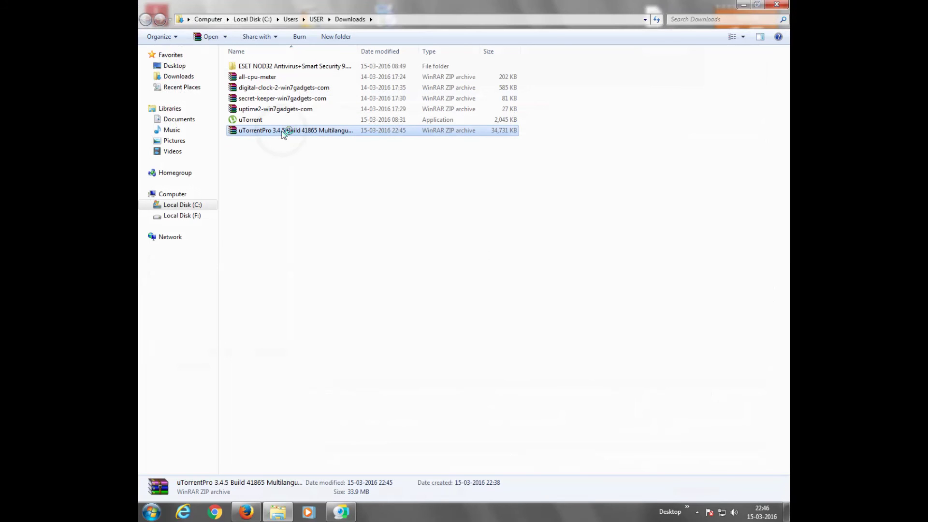
left_click(743, 5)
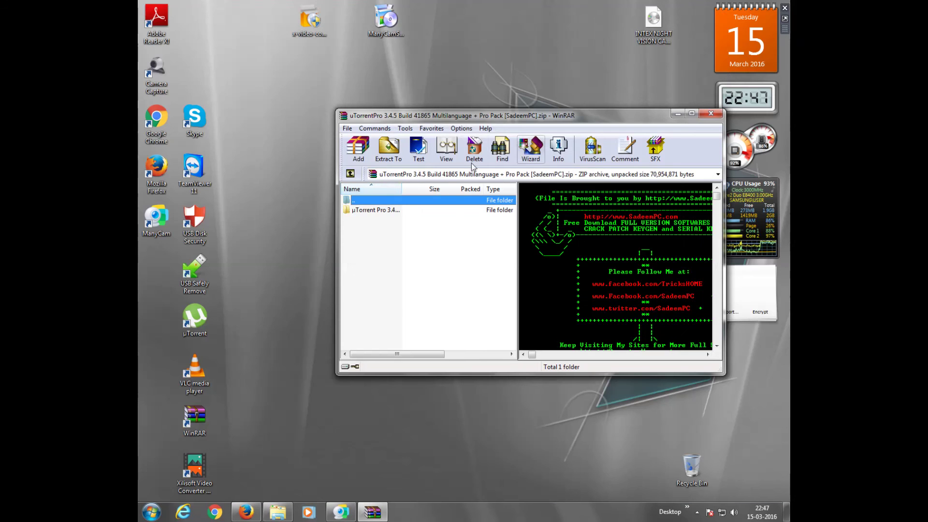
Examine the files inside the archive's µTorrent Pro 3.4.5 folder and return to the top level of the archive
double_click(381, 210)
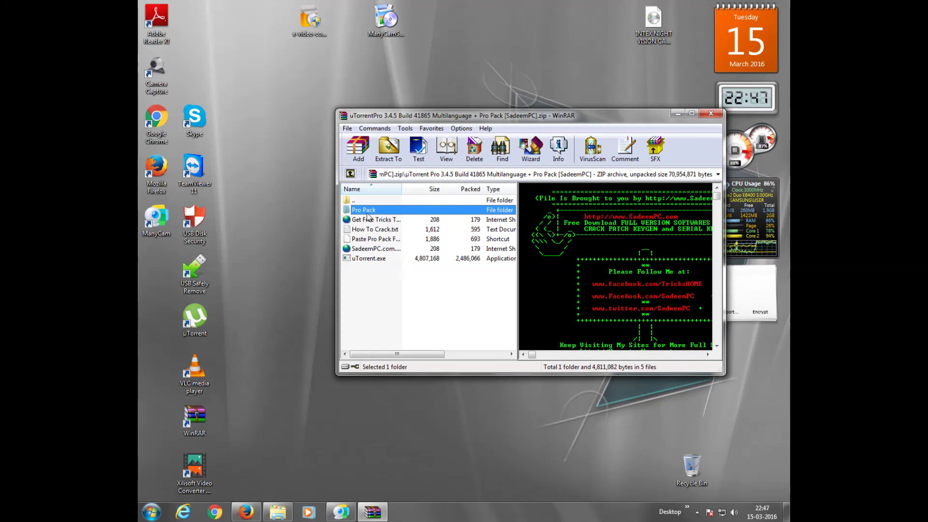
left_click(350, 174)
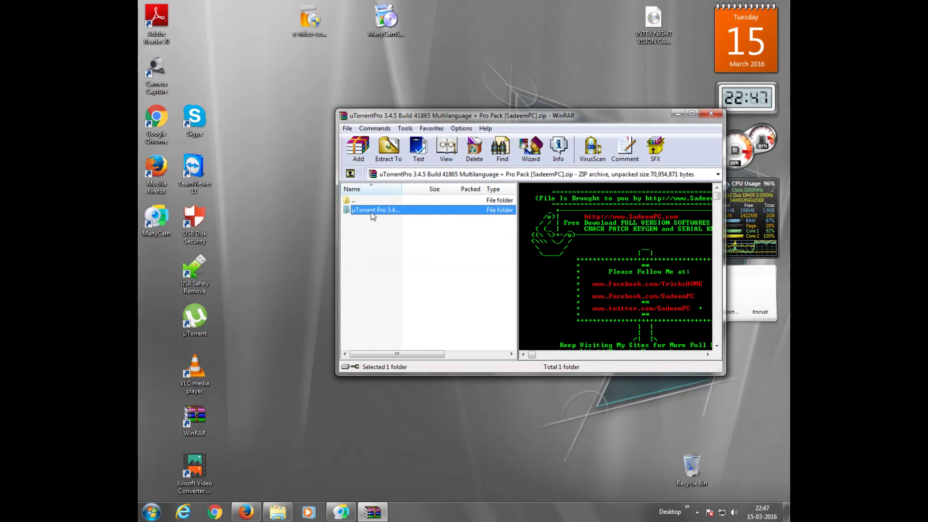
left_click(349, 174)
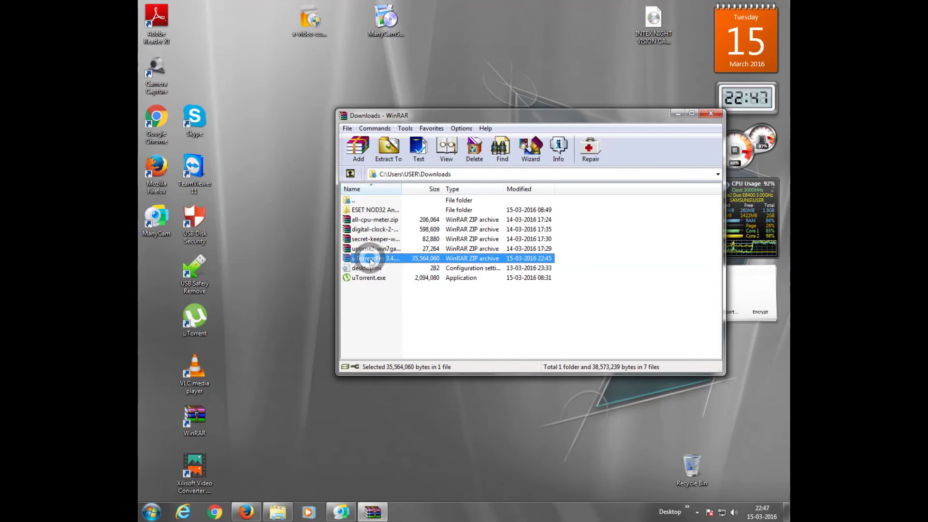
double_click(369, 258)
double_click(360, 210)
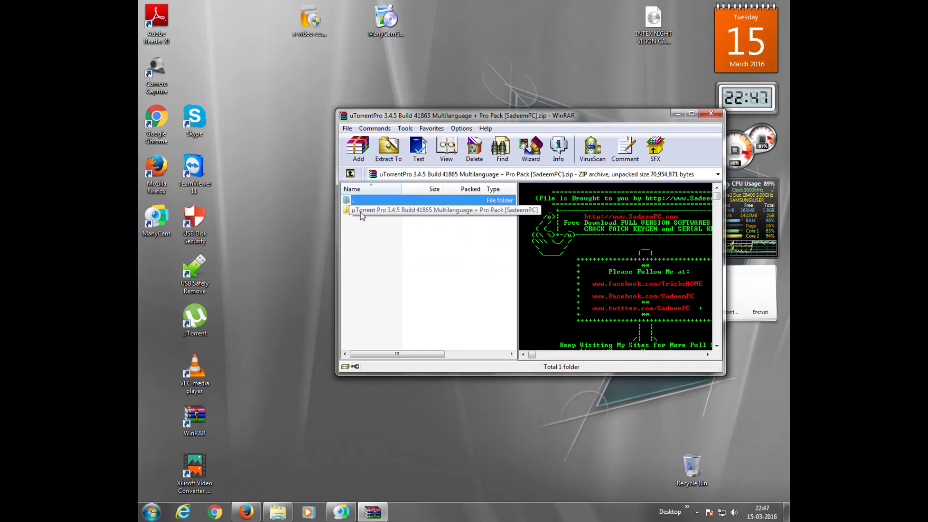
double_click(351, 174)
double_click(360, 260)
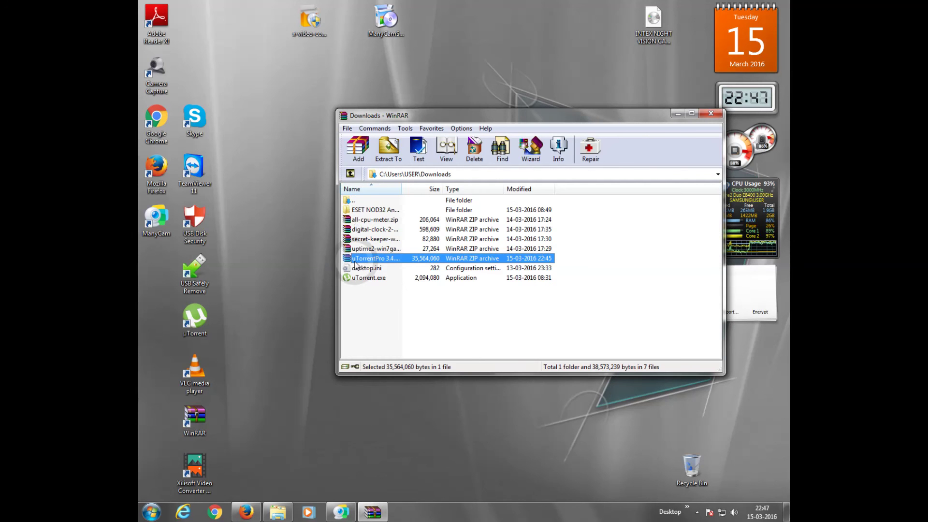
double_click(352, 212)
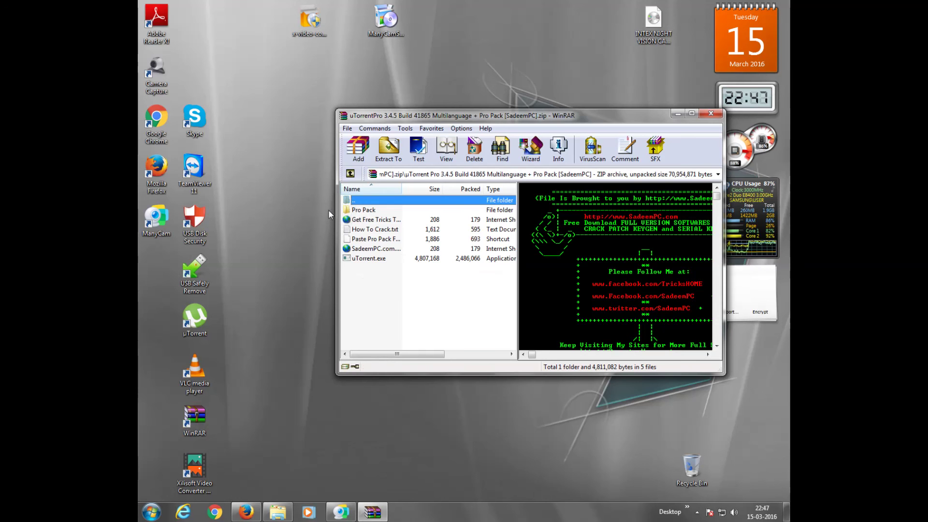
double_click(350, 174)
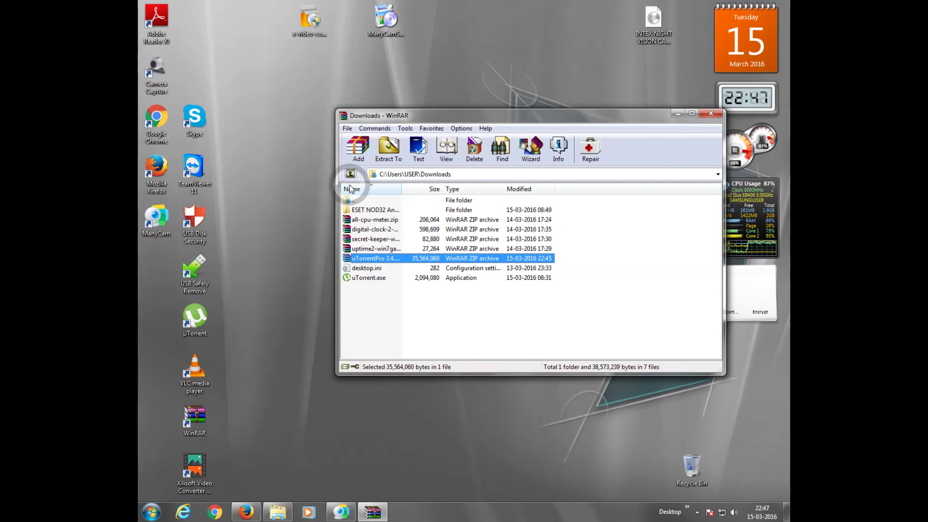
double_click(358, 258)
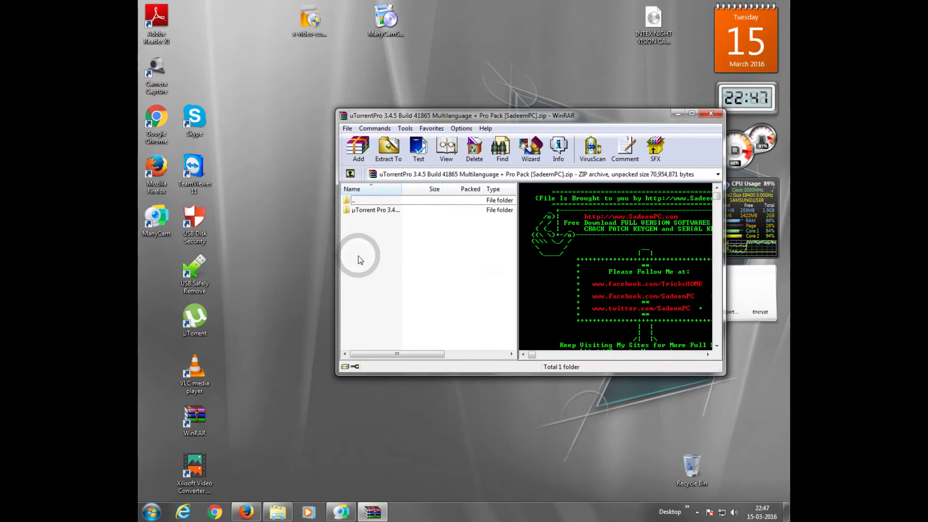
Extract the µTorrent Pro 3.4.5 folder from the archive to the desktop
left_click(358, 212)
left_click(361, 213)
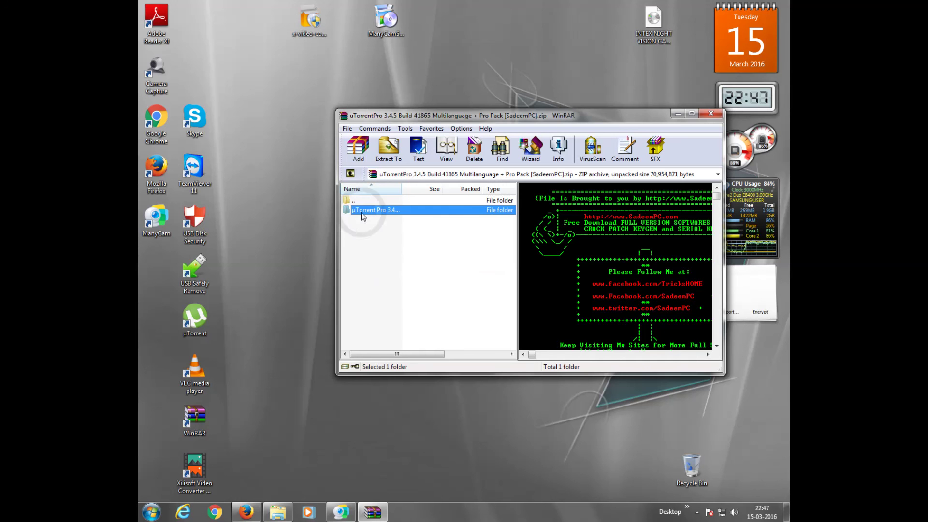
left_click_drag(291, 152, 292, 152)
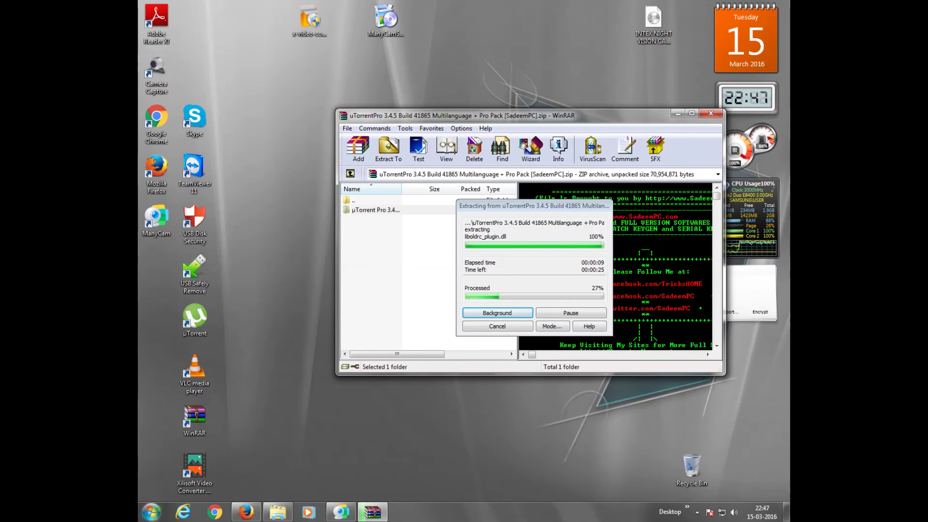
Open Programs and Features from the Control Panel and look through the list of installed programs
left_click(141, 518)
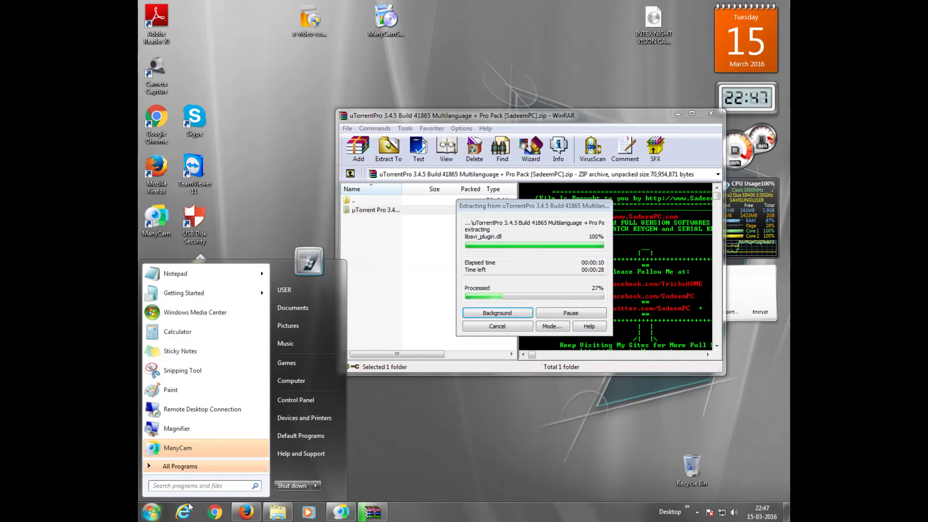
left_click(309, 399)
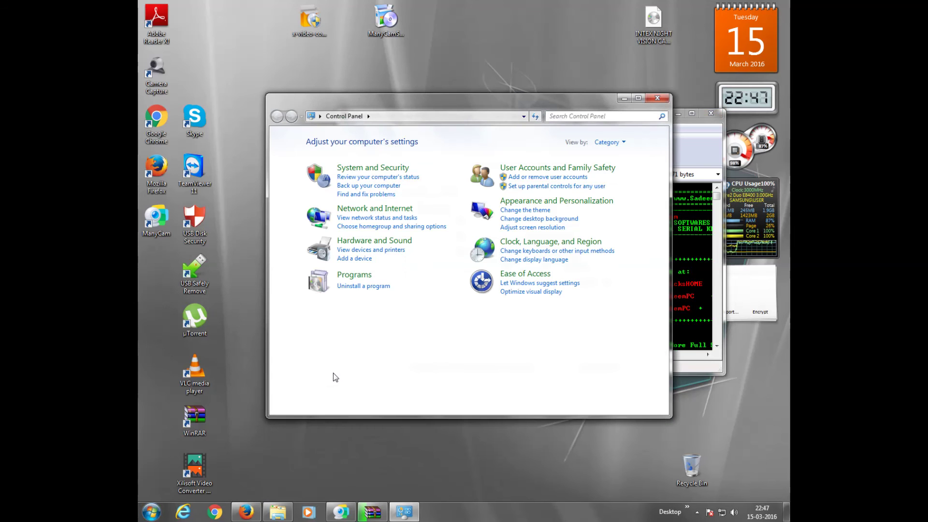
left_click(348, 274)
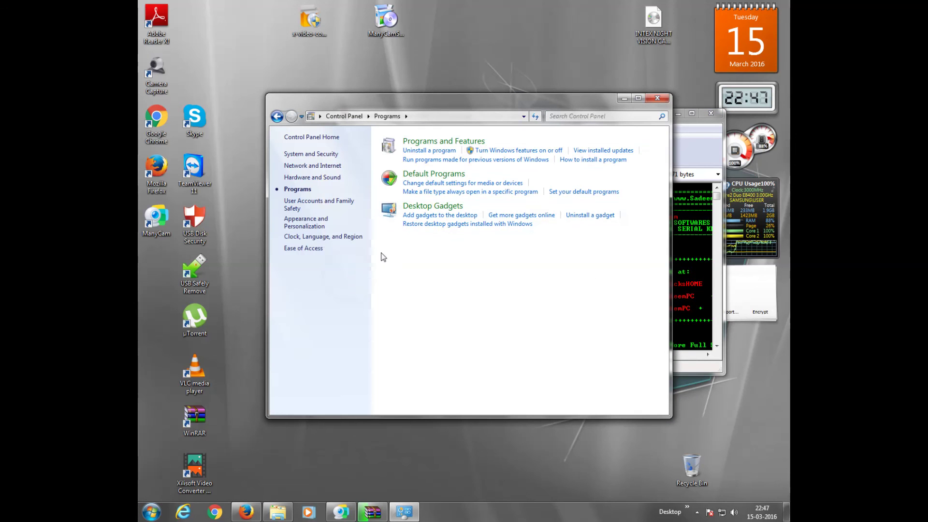
left_click(438, 143)
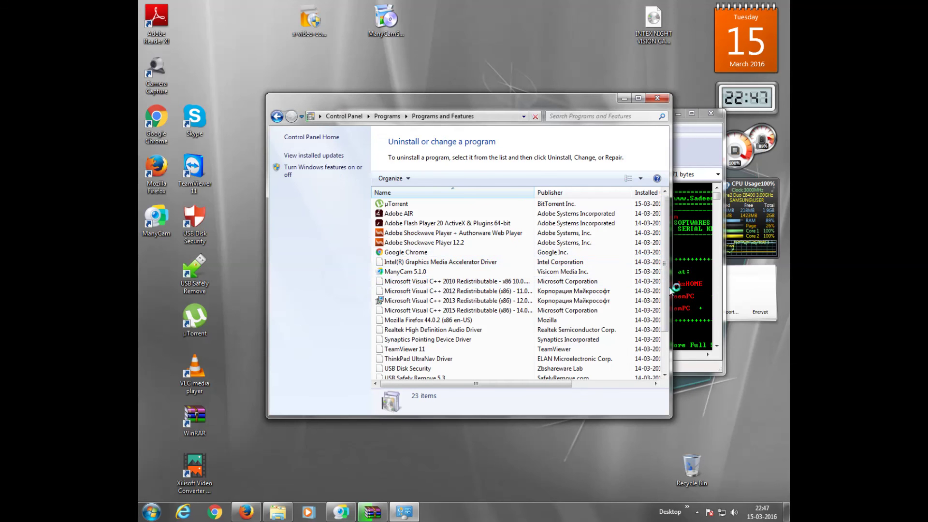
scroll(408, 348, "down", 2)
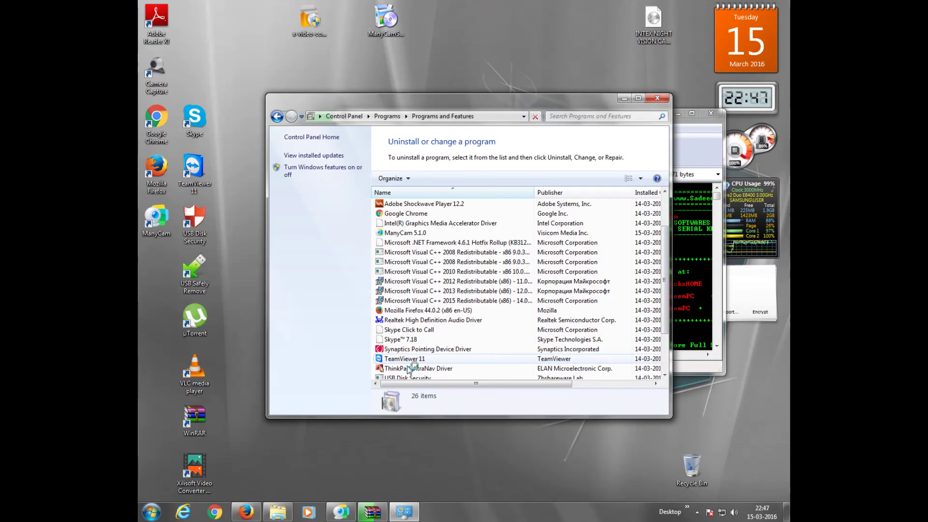
scroll(411, 358, "down", 2)
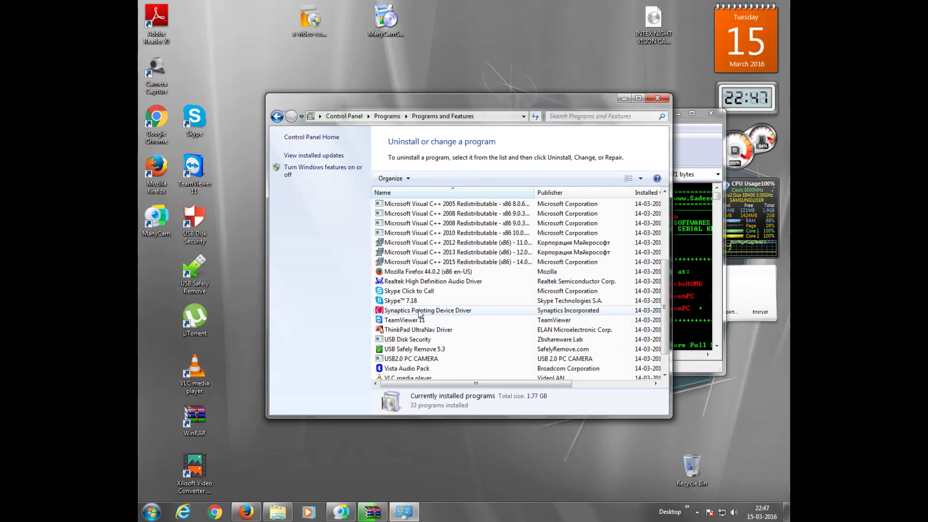
scroll(420, 313, "down", 1)
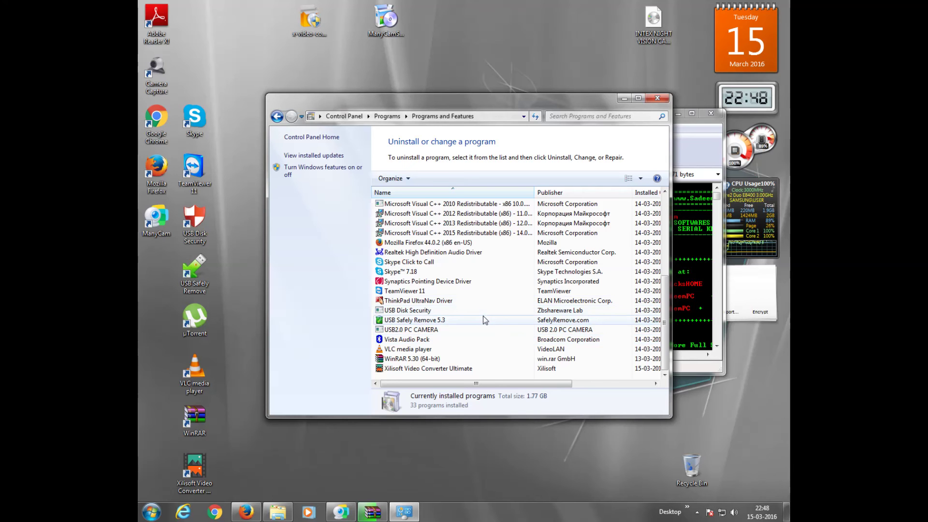
scroll(474, 295, "up", 5)
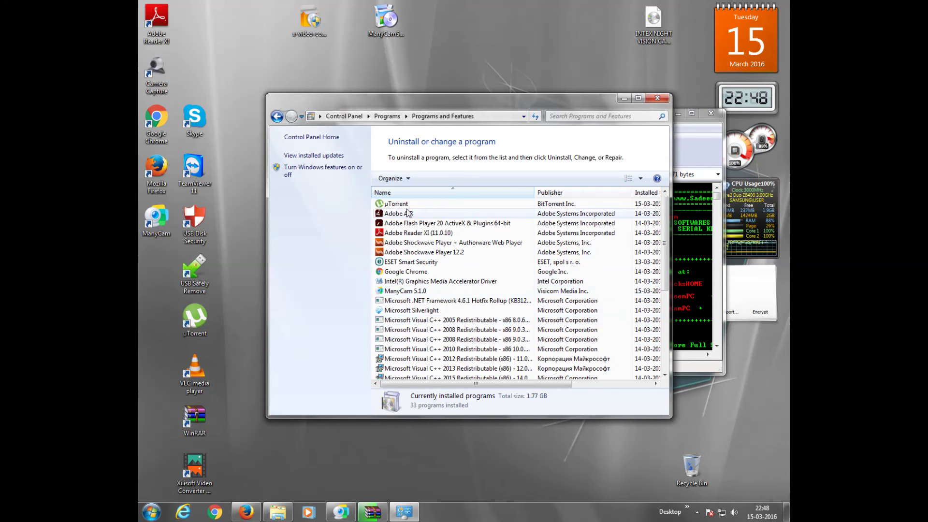
Start uninstalling µTorrent from the list of installed programs
left_click(392, 205)
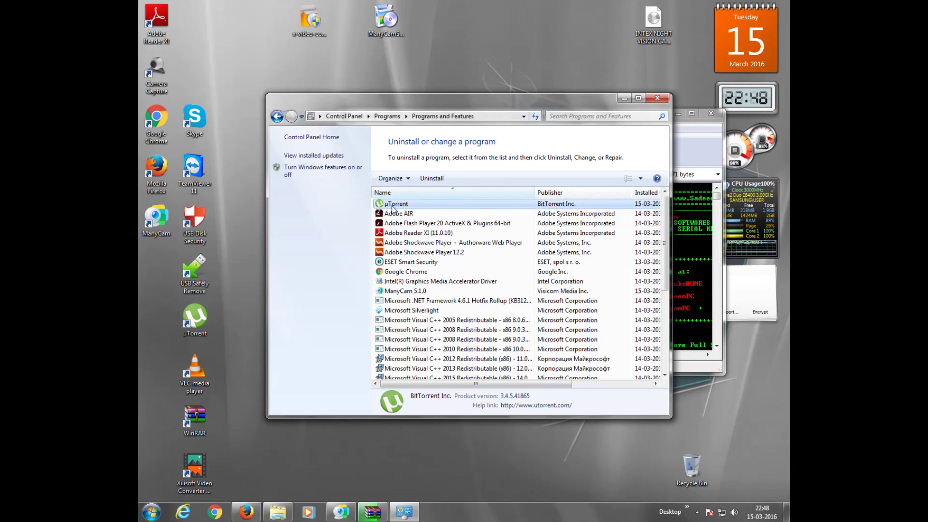
right_click(393, 208)
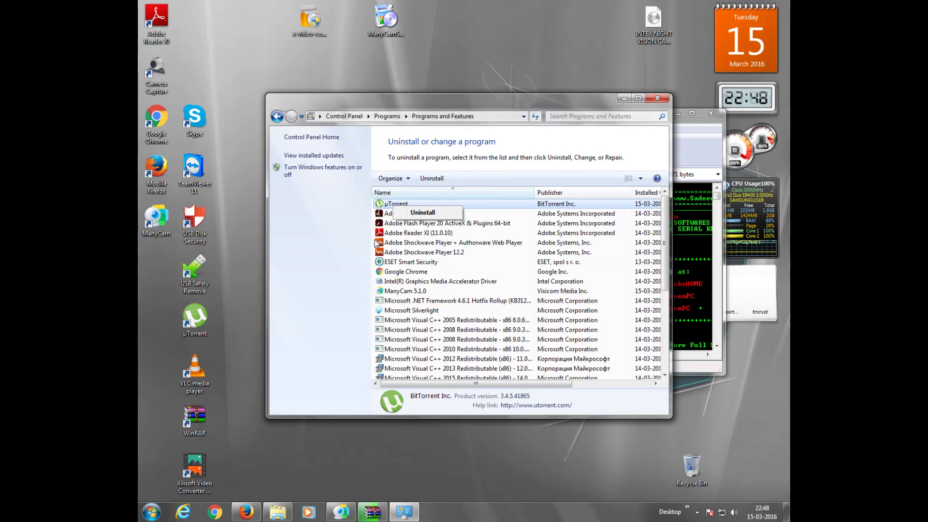
left_click(426, 214)
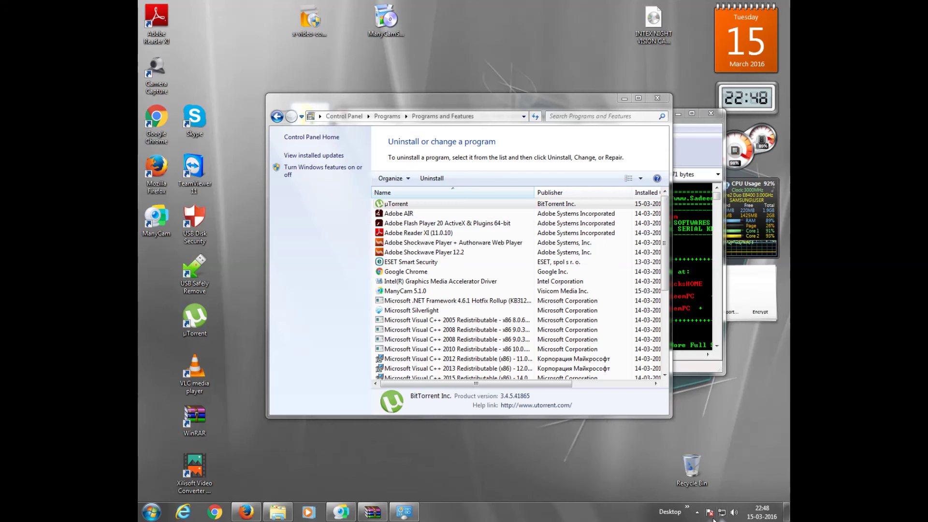
Exit the µTorrent instance running in the background and confirm the exit
left_click(697, 512)
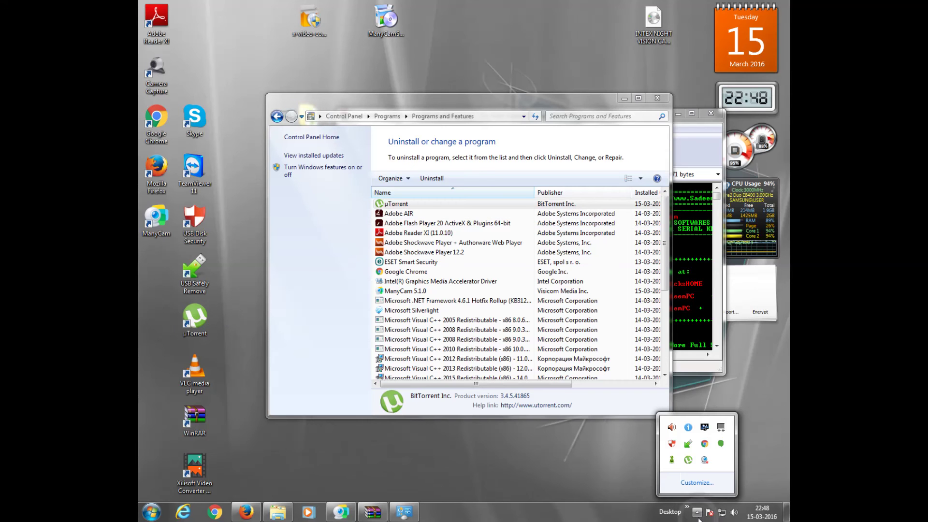
right_click(688, 460)
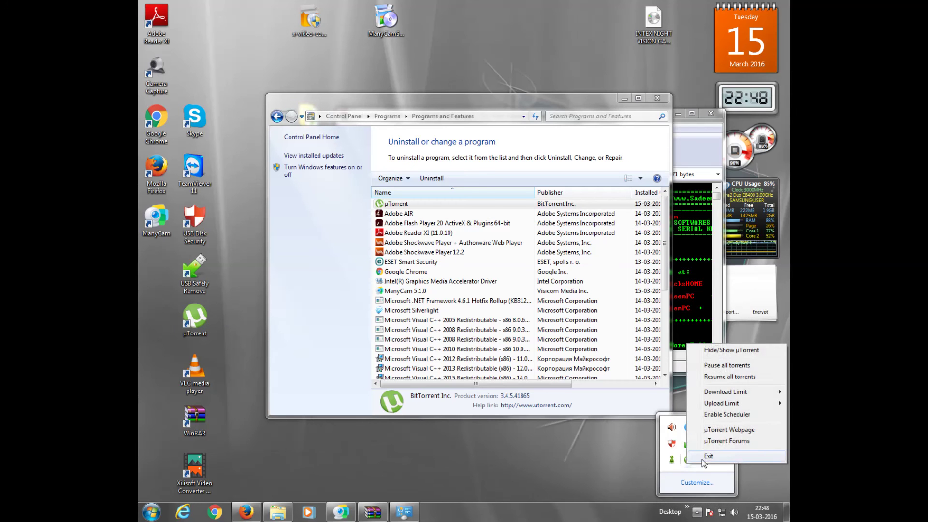
left_click(707, 456)
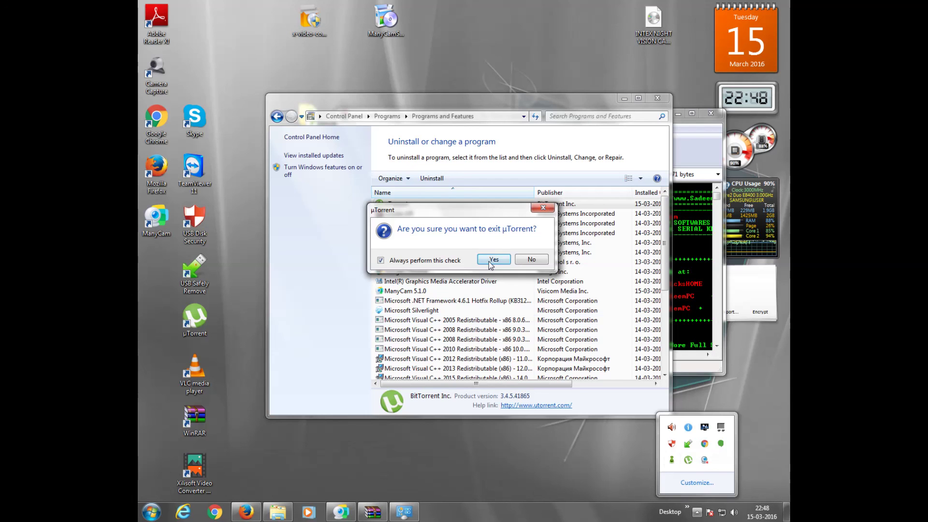
left_click(492, 259)
left_click(492, 262)
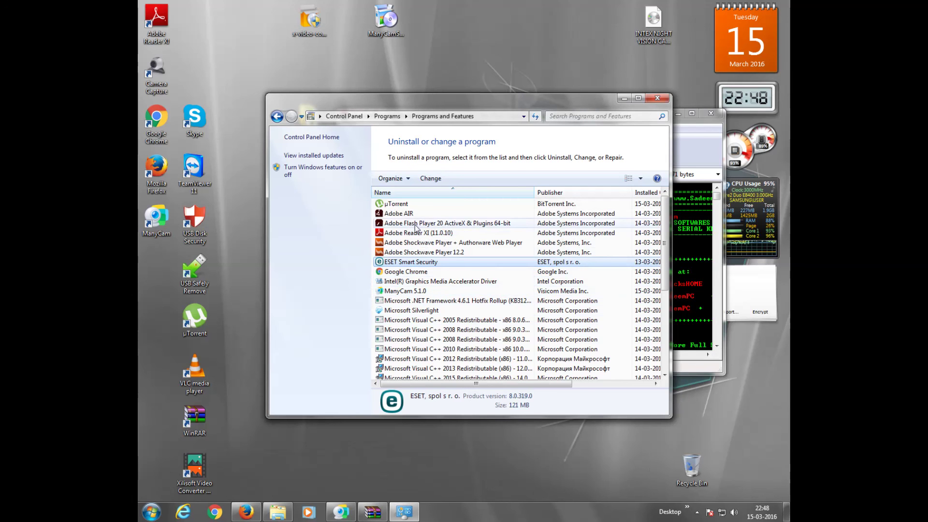
Try to start the µTorrent uninstall a second time, dismissing the notice and reselecting the µTorrent entry
left_click(398, 204)
right_click(398, 206)
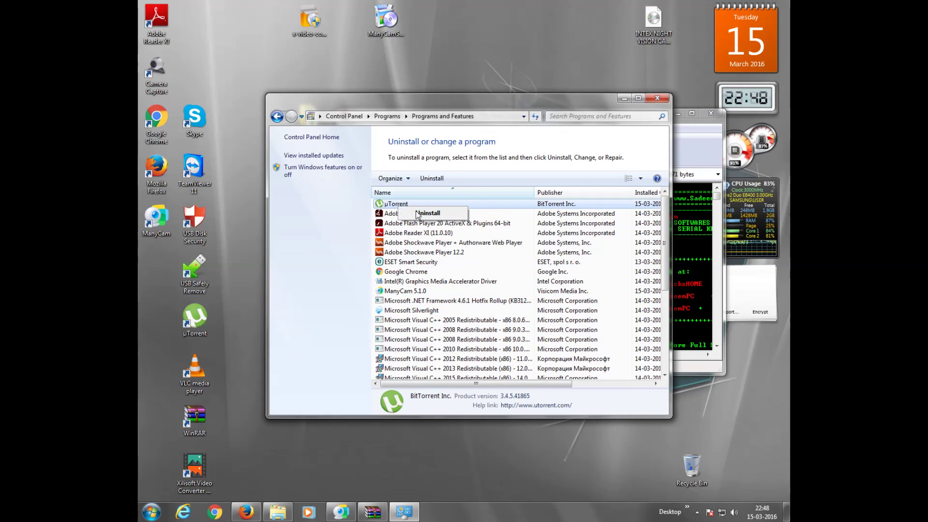
double_click(418, 213)
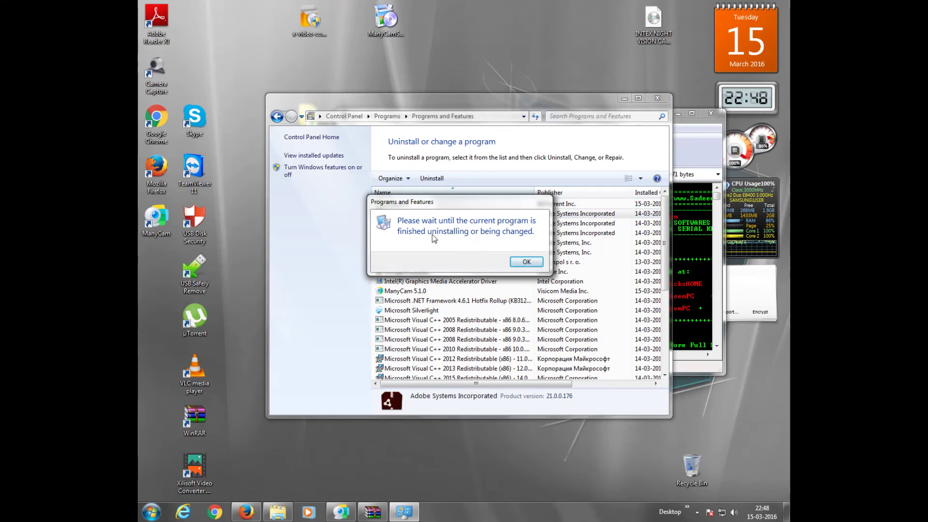
left_click(526, 263)
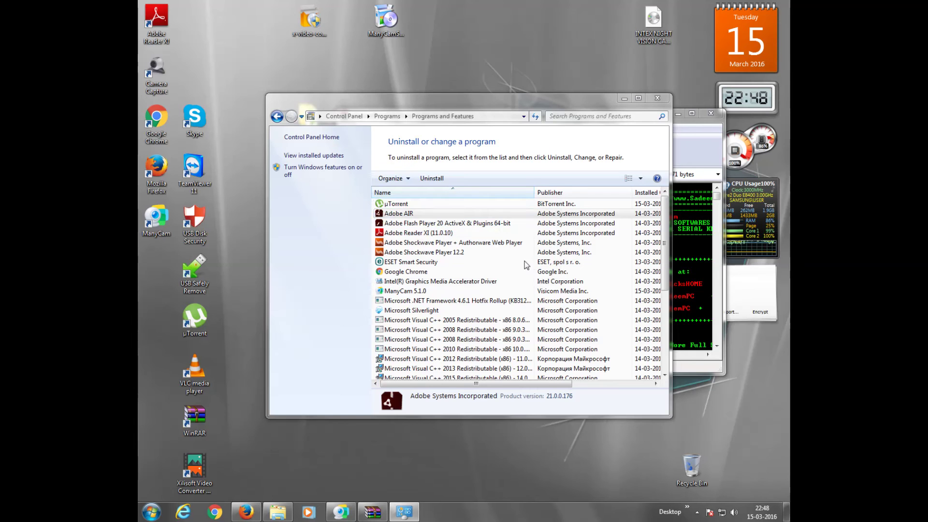
left_click(441, 205)
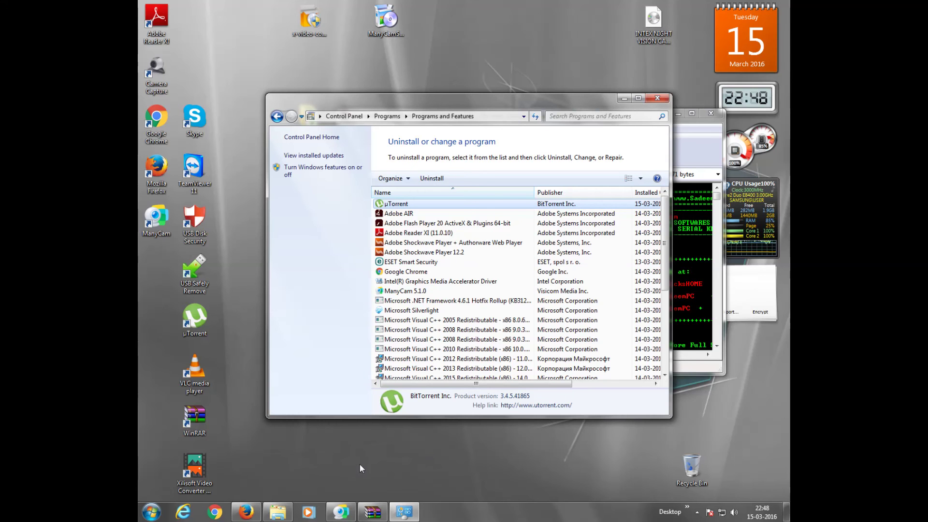
Minimize the Programs and Features window and close the WinRAR archive, refreshing the cleared desktop
left_click(405, 514)
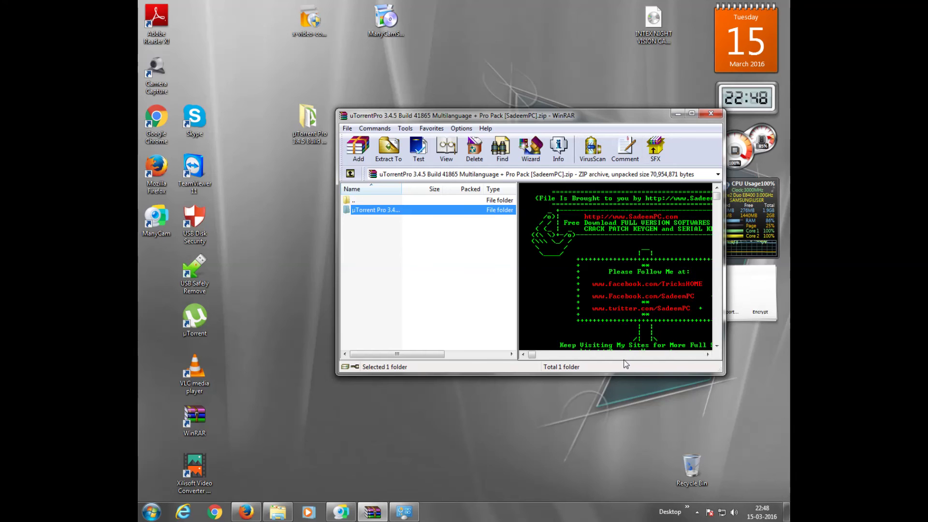
left_click(580, 117)
double_click(580, 117)
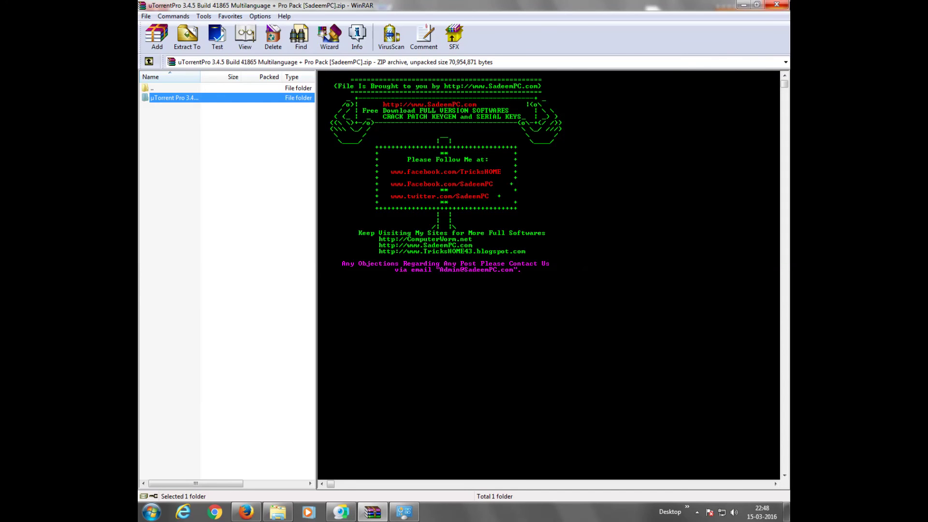
left_click(785, 10)
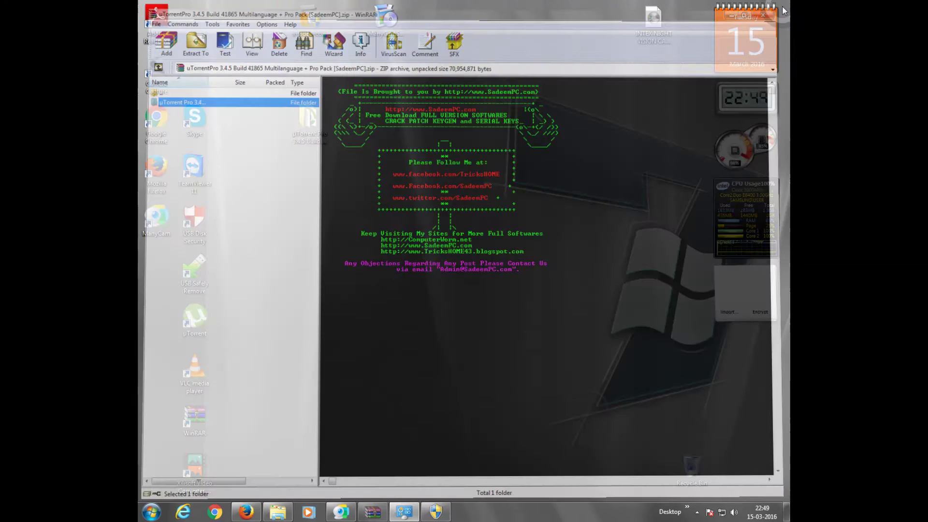
right_click(443, 174)
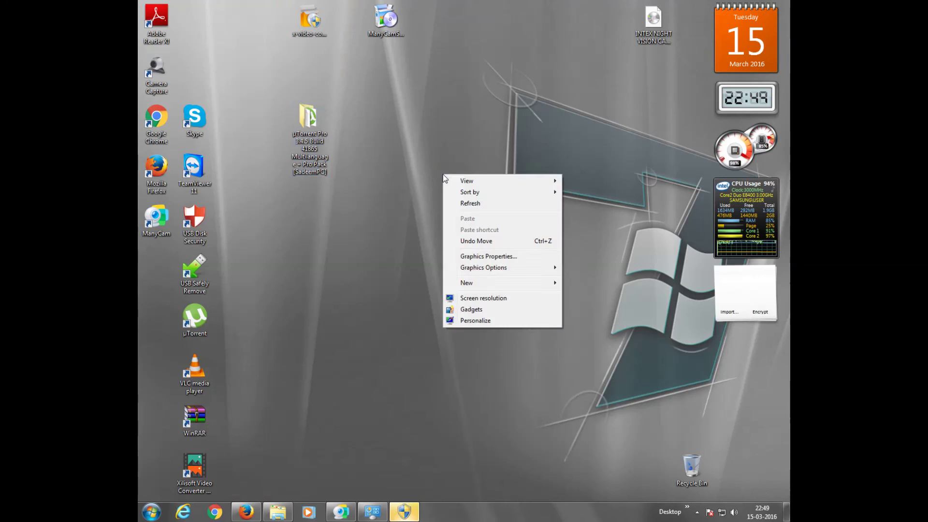
left_click(461, 200)
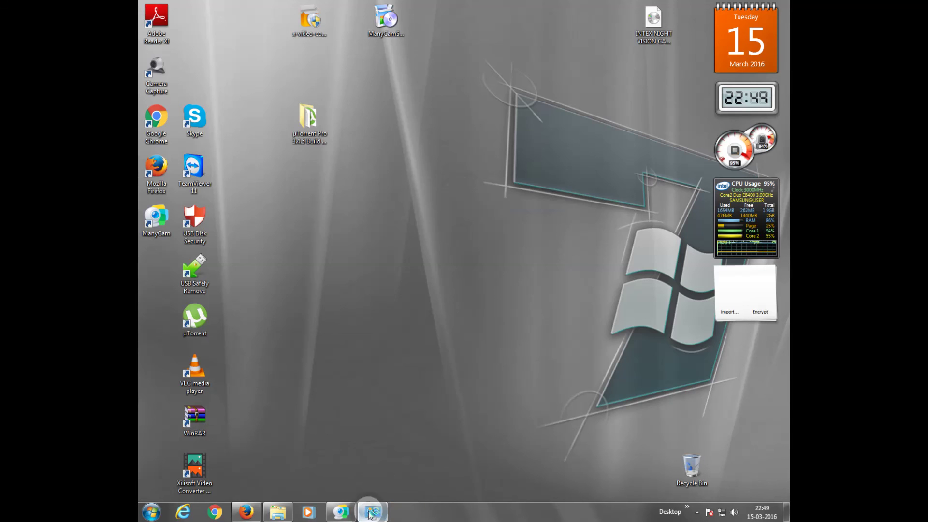
Uninstall µTorrent with the Remove my settings option enabled, and close the Programs and Features window
left_click(394, 473)
double_click(347, 203)
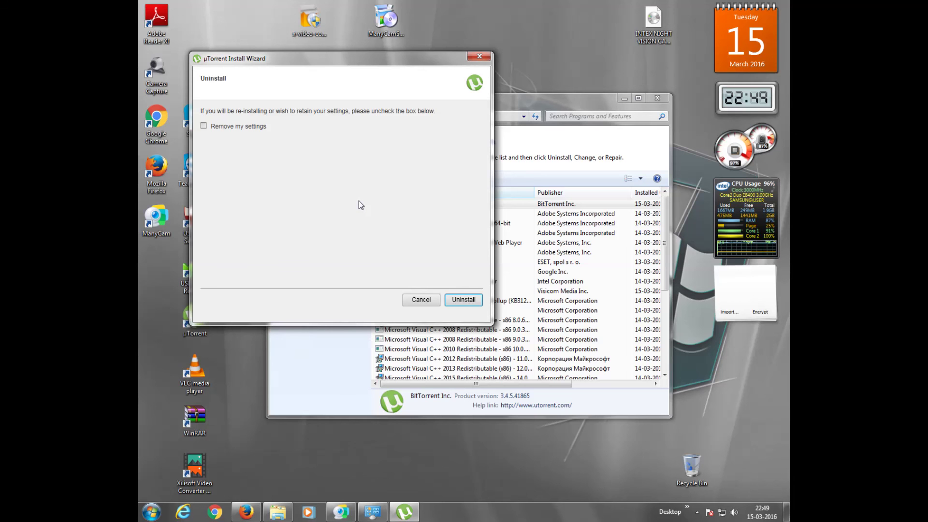
left_click(219, 127)
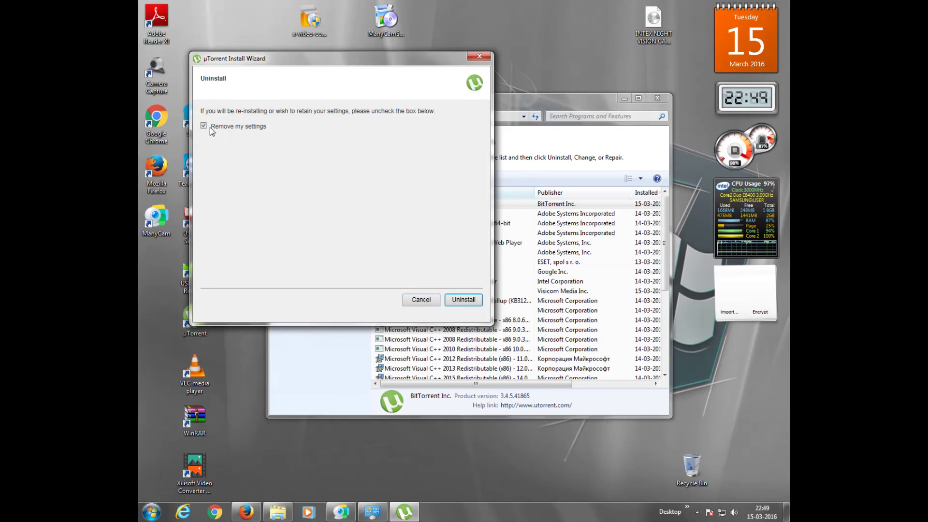
left_click(459, 300)
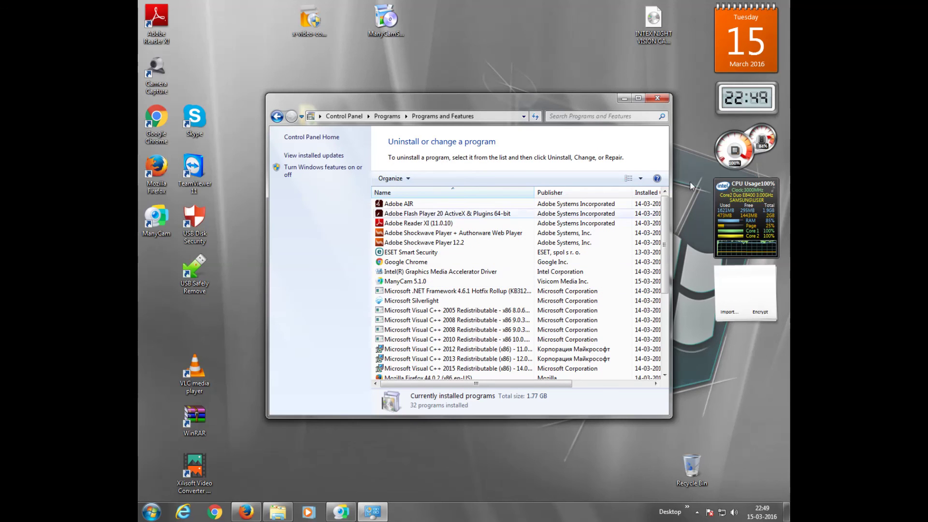
left_click(658, 99)
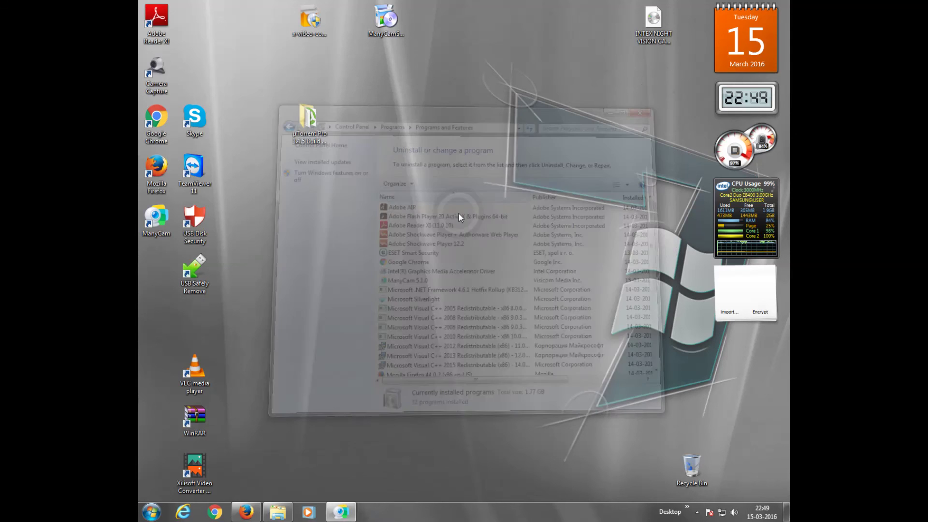
Refresh the desktop and open the extracted µTorrent Pro 3.4.5 folder in a non-maximized window
right_click(354, 229)
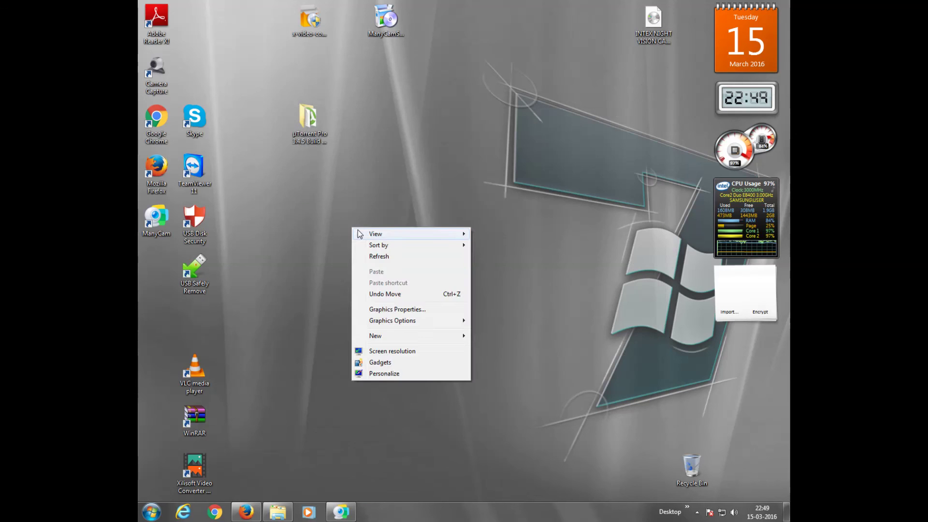
left_click(370, 257)
double_click(314, 135)
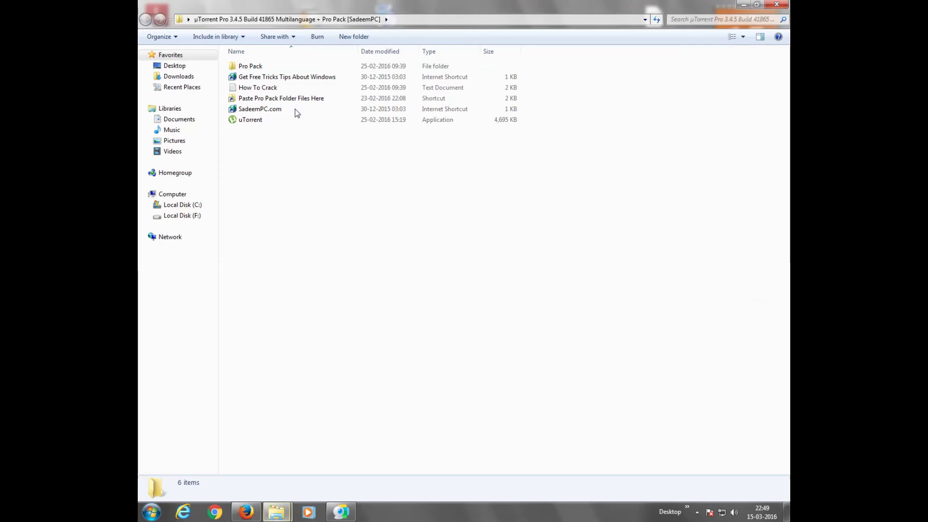
double_click(306, 5)
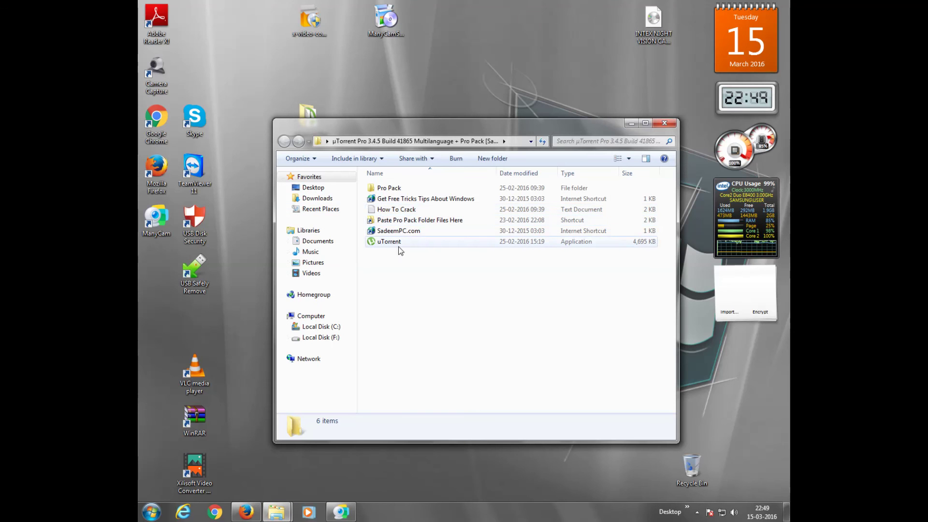
Examine the contents of the Pro Pack folder and open the How To Crack text file to read its instructions
left_click(395, 189)
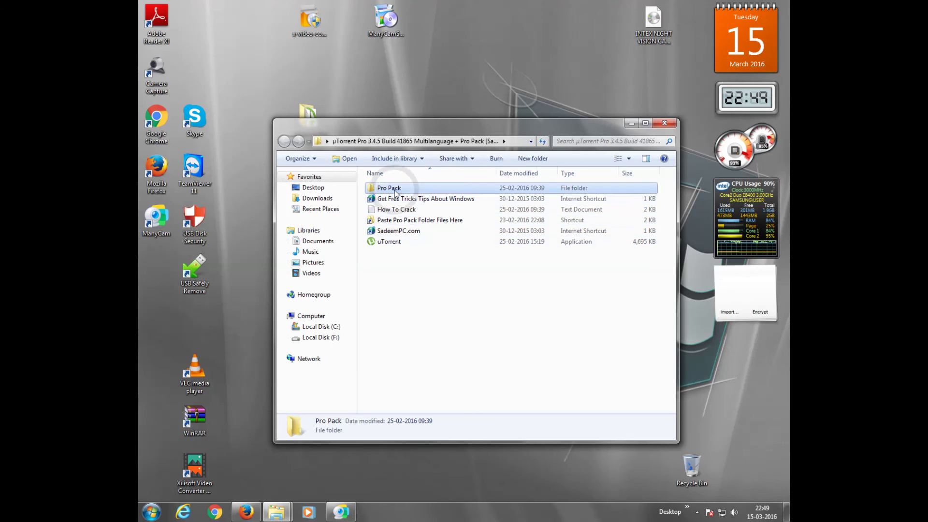
double_click(395, 190)
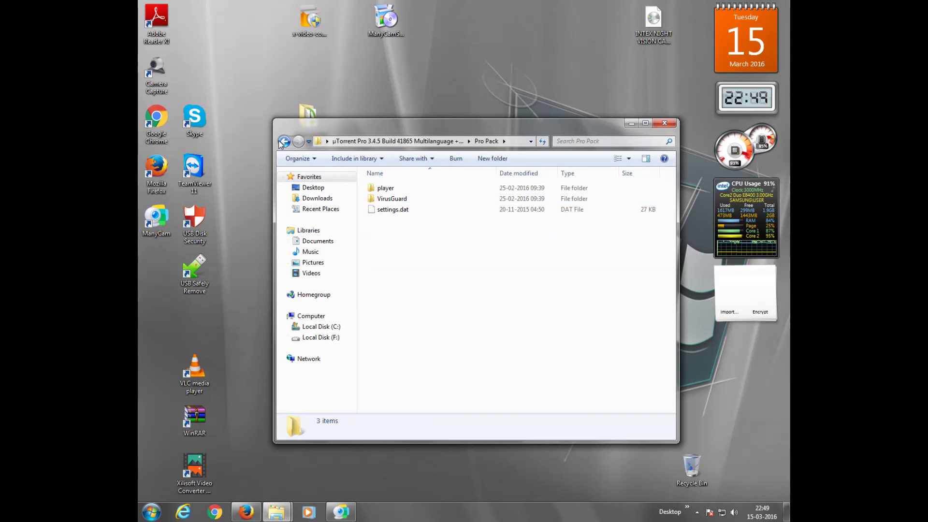
left_click(283, 141)
double_click(394, 210)
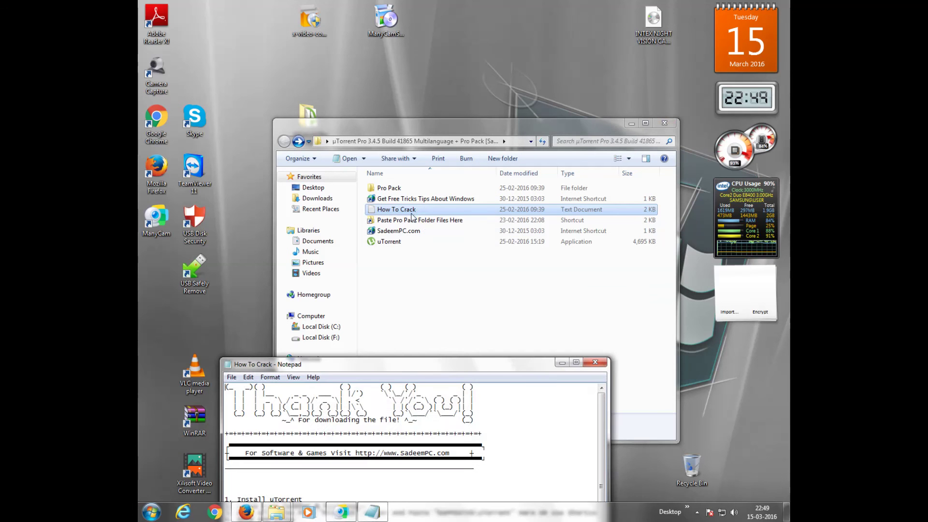
left_click_drag(373, 358, 532, 284)
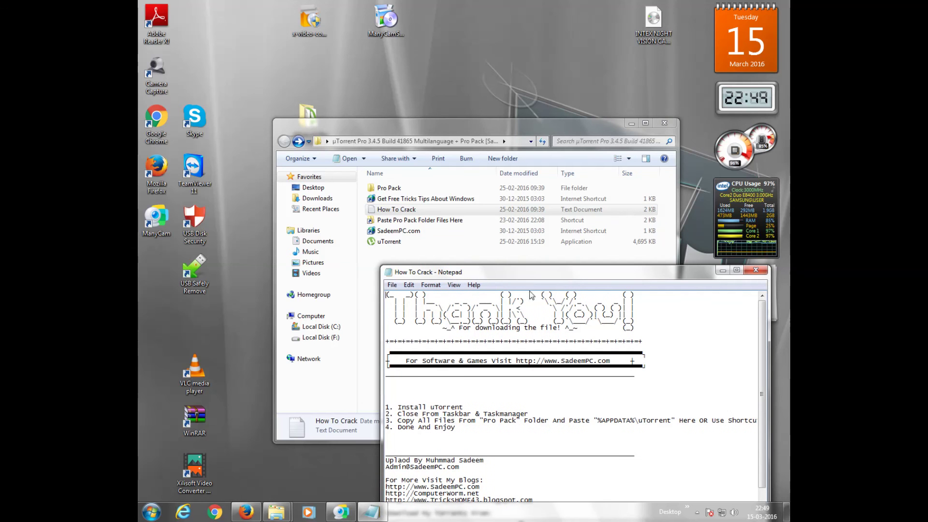
Check the first instruction in the How To Crack notes and run the uTorrent installer as administrator
left_click_drag(401, 408, 405, 408)
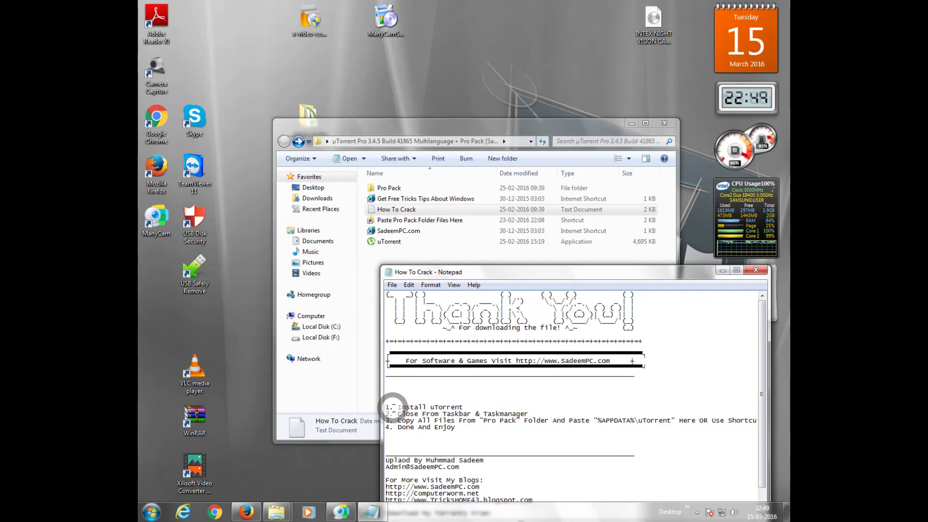
left_click_drag(467, 406, 398, 407)
left_click(402, 407)
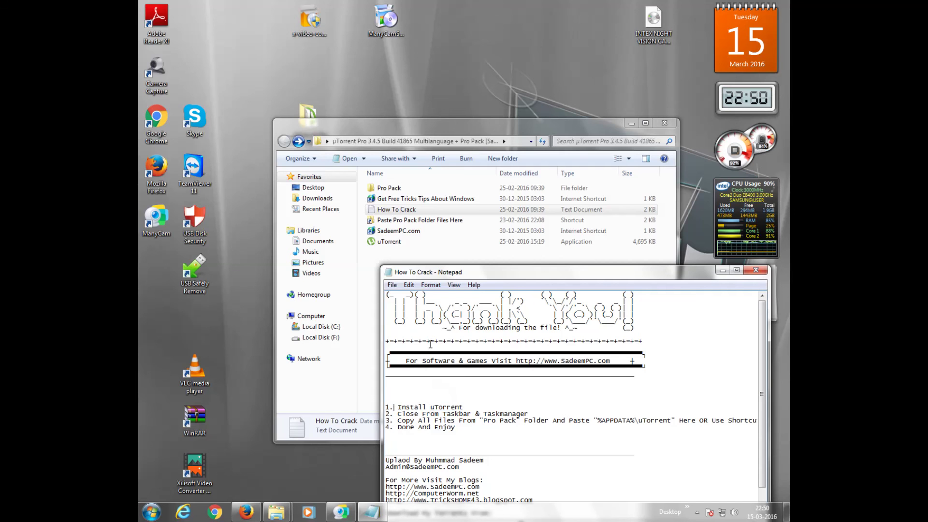
left_click(387, 245)
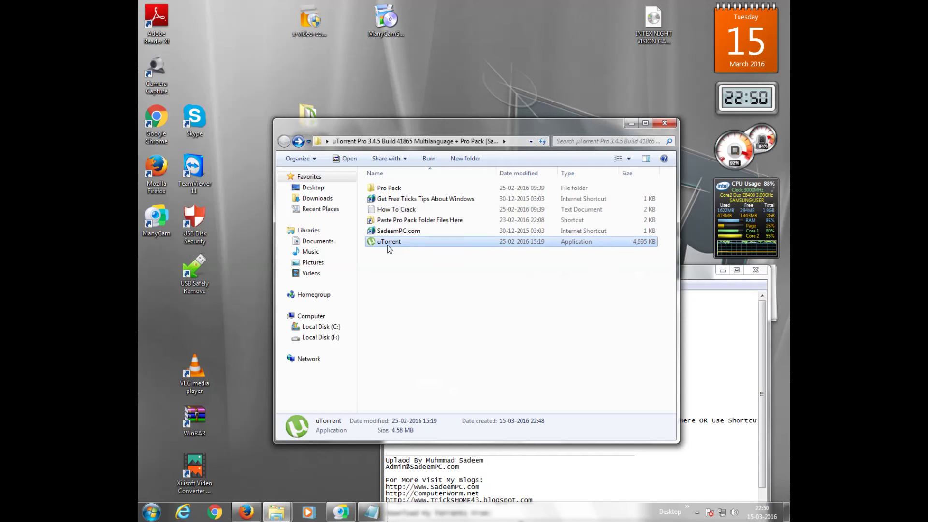
right_click(387, 245)
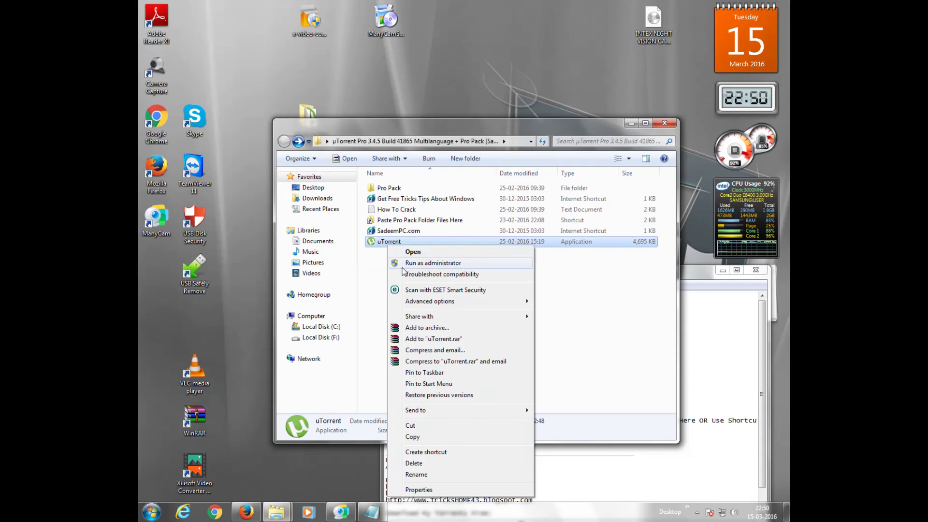
left_click(408, 262)
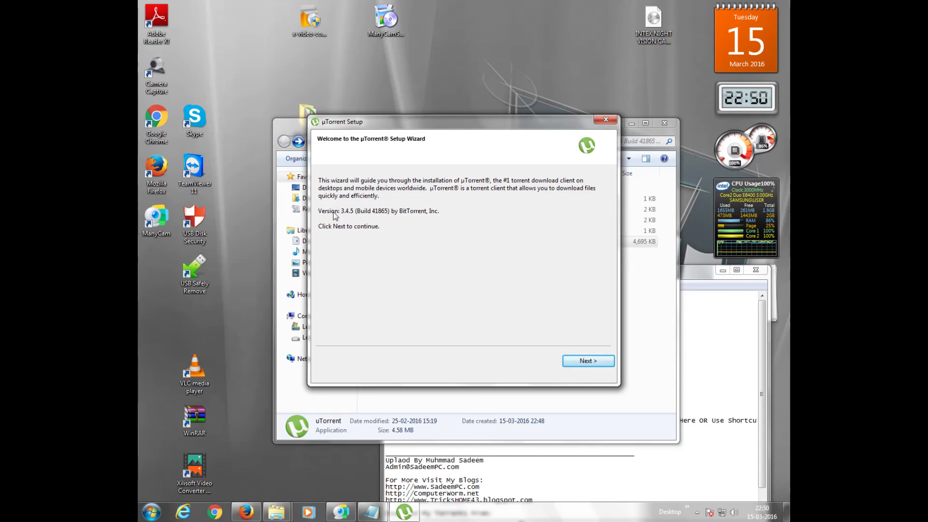
Install µTorrent 3.4.5, accepting the license and default install and configuration options but declining the BitTorrent Bundle offer
left_click(567, 363)
left_click(583, 362)
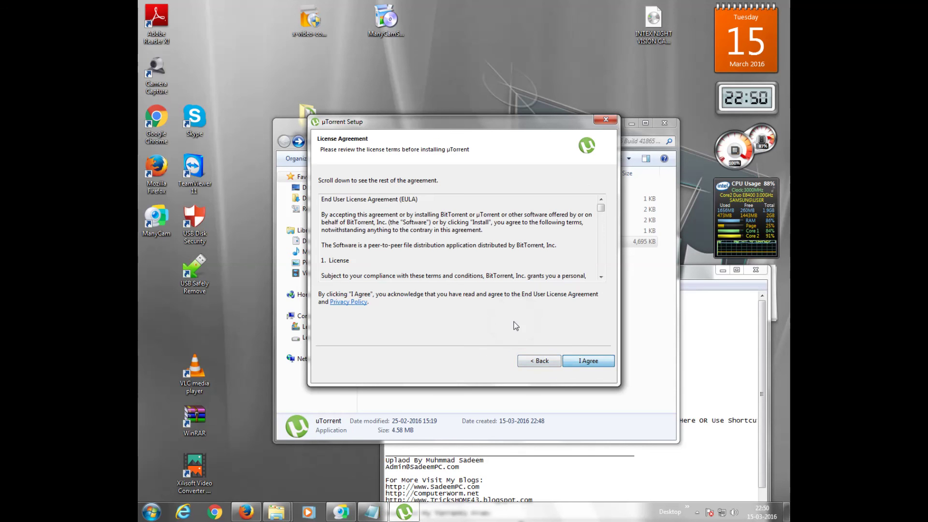
left_click(574, 363)
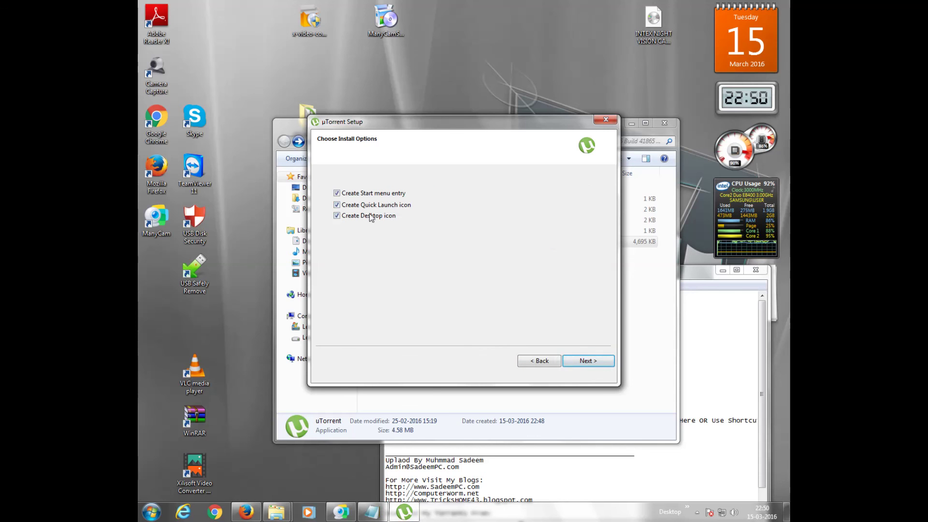
left_click(582, 363)
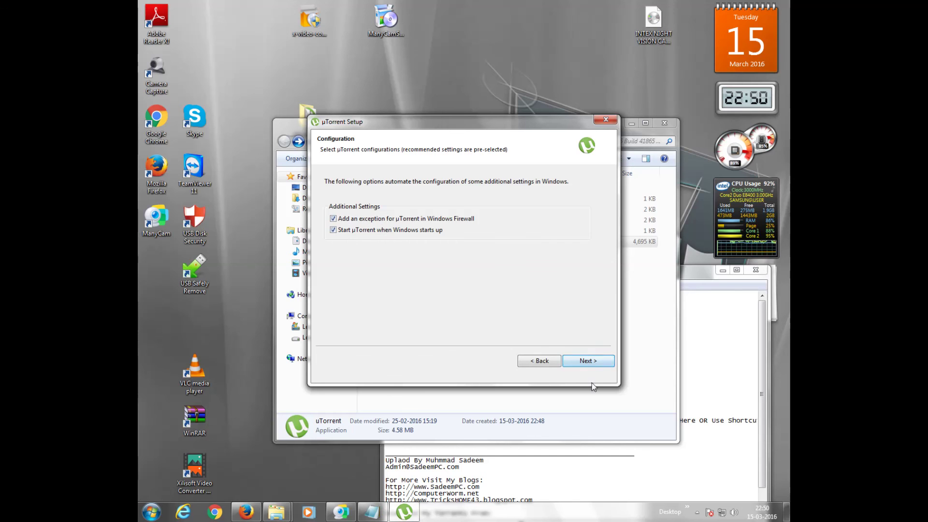
left_click(586, 361)
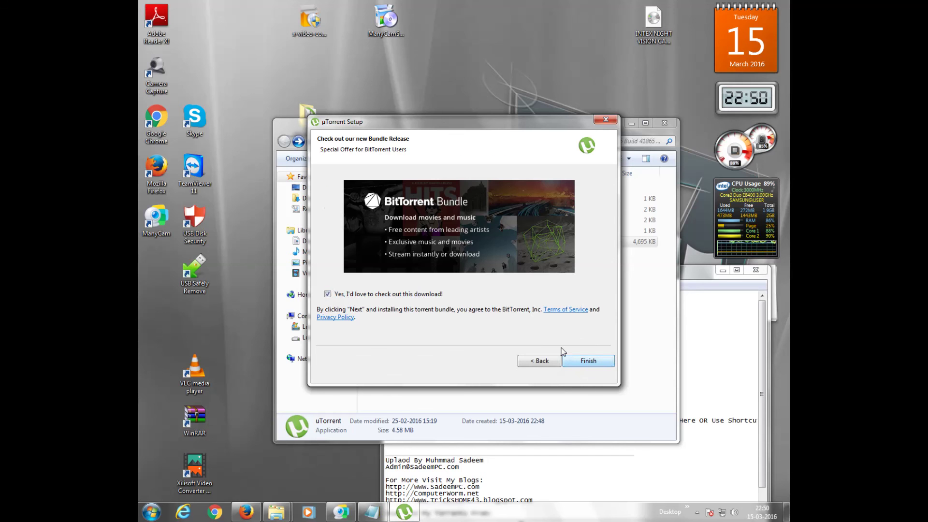
left_click(327, 294)
left_click(593, 362)
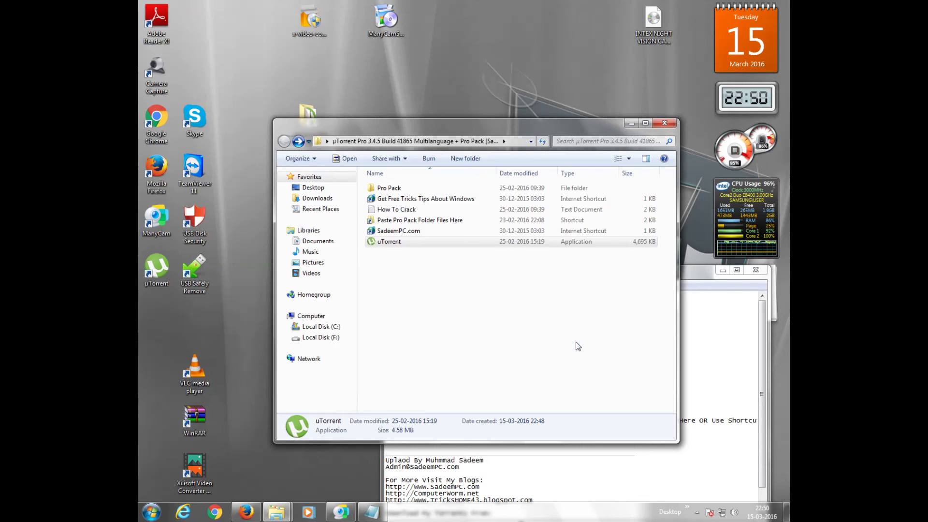
Launch µTorrent from the desktop, dismiss the Pro package error, and view the program's About information
double_click(154, 275)
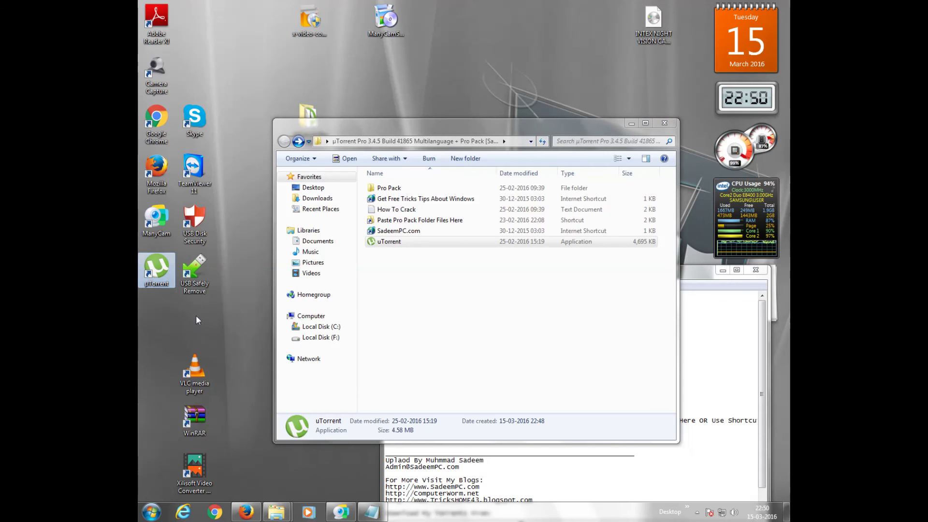
double_click(158, 269)
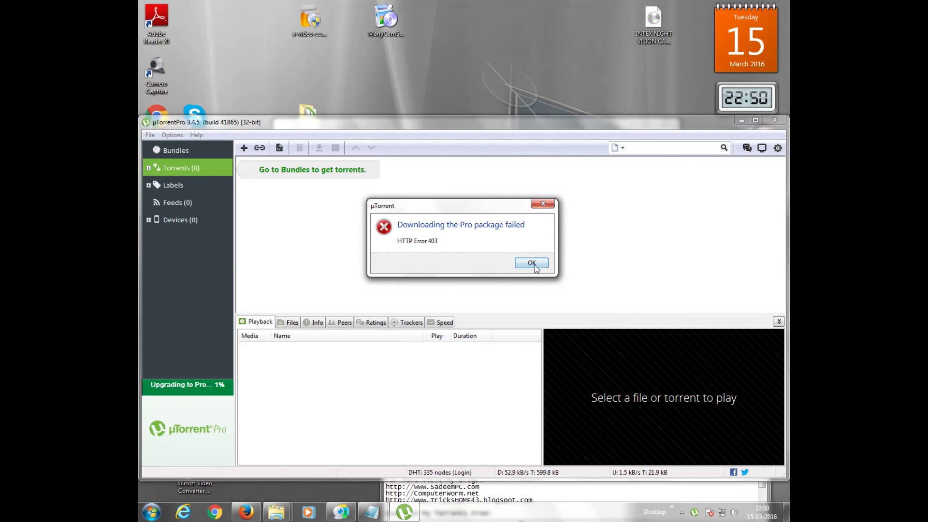
left_click(533, 264)
left_click(196, 135)
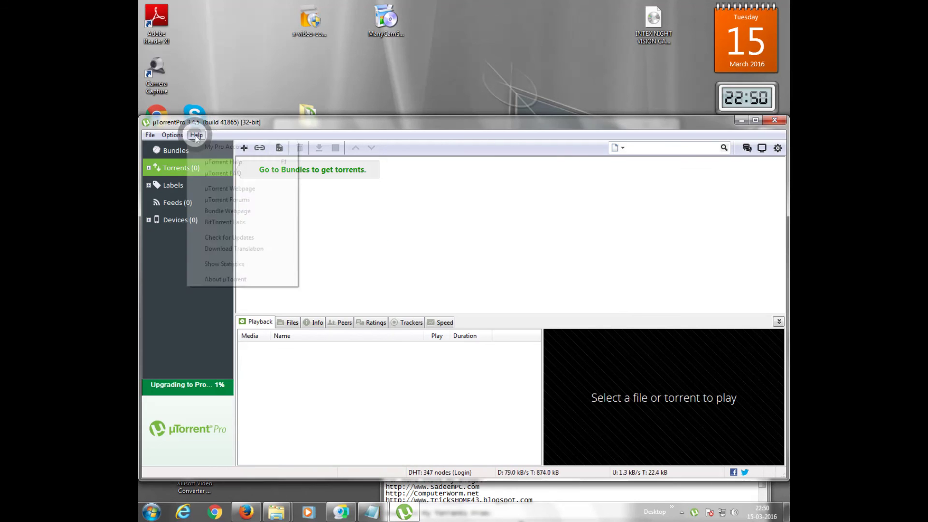
left_click(236, 280)
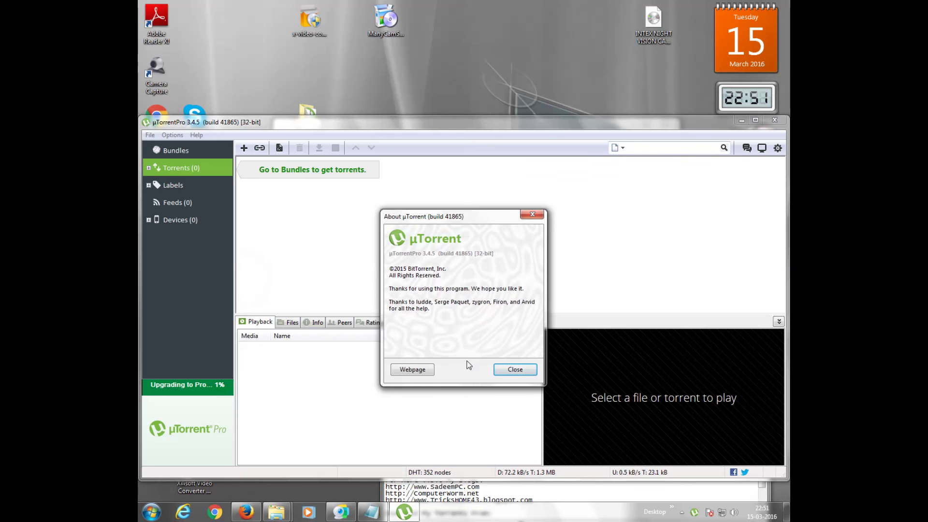
left_click(507, 370)
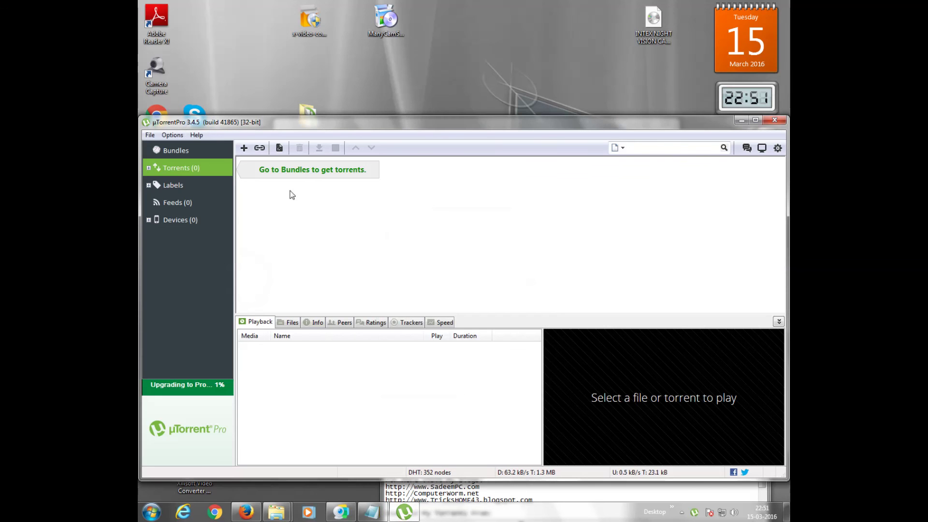
Look through the µTorrent options, choose My Pro Account, and close the program window
left_click(173, 136)
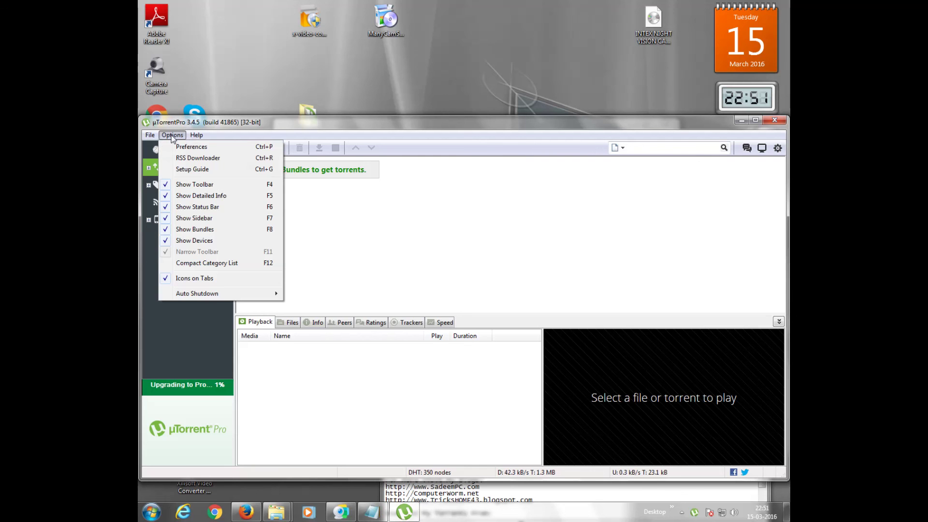
mouse_move(196, 137)
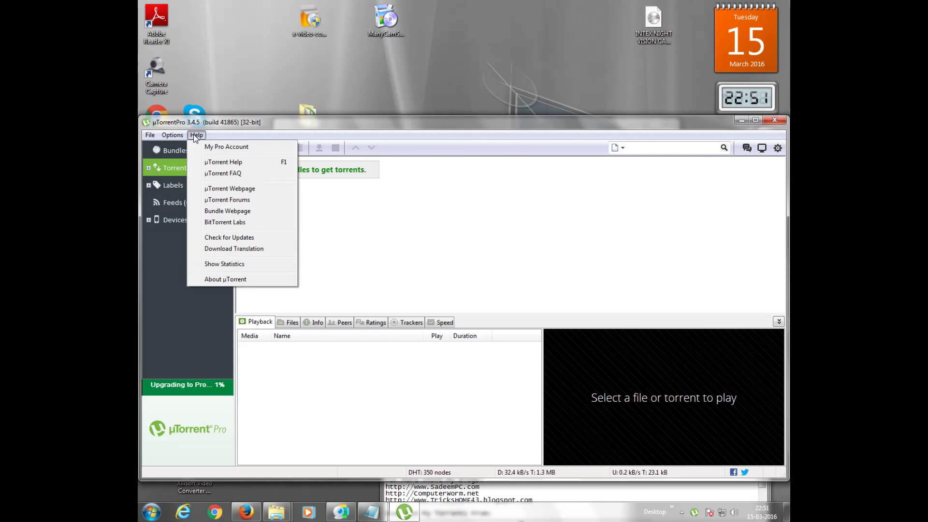
left_click(234, 147)
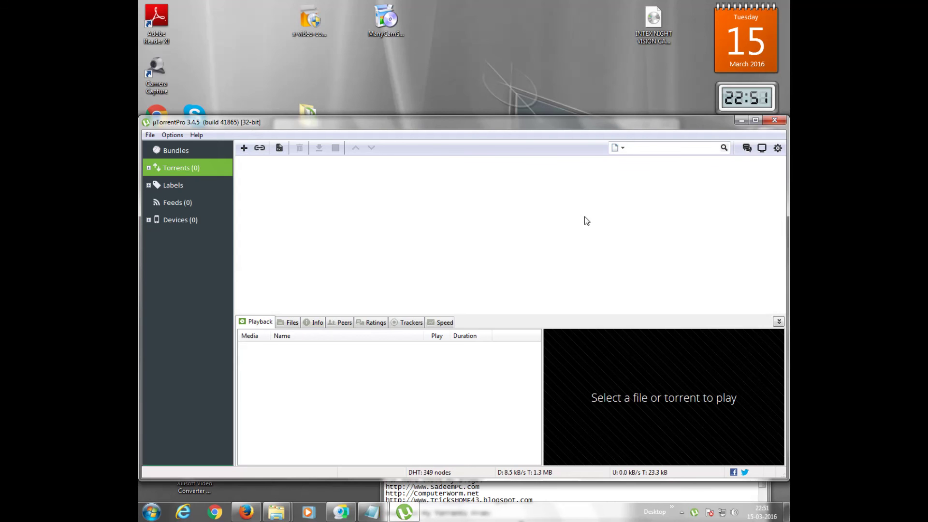
left_click(775, 121)
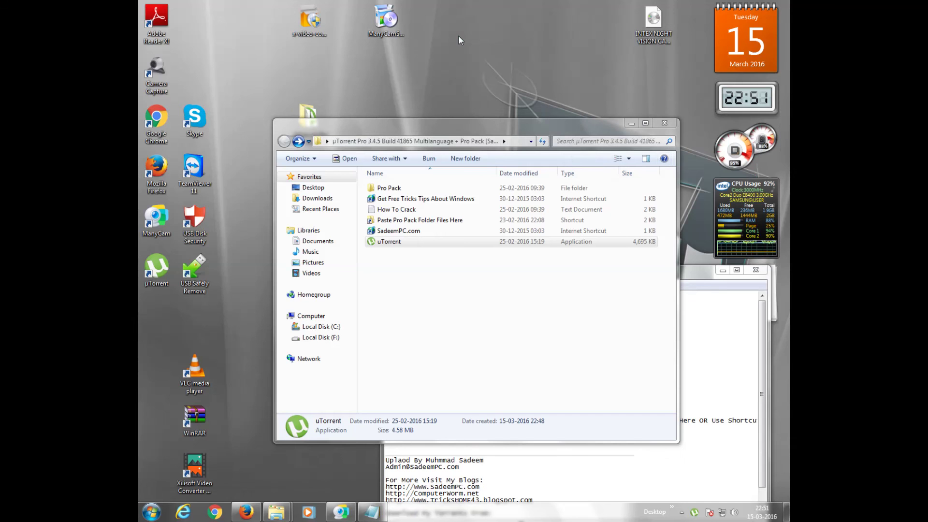
Refresh the desktop and read the second How To Crack instruction about closing µTorrent from the taskbar and task manager
right_click(458, 36)
left_click(474, 63)
left_click(682, 369)
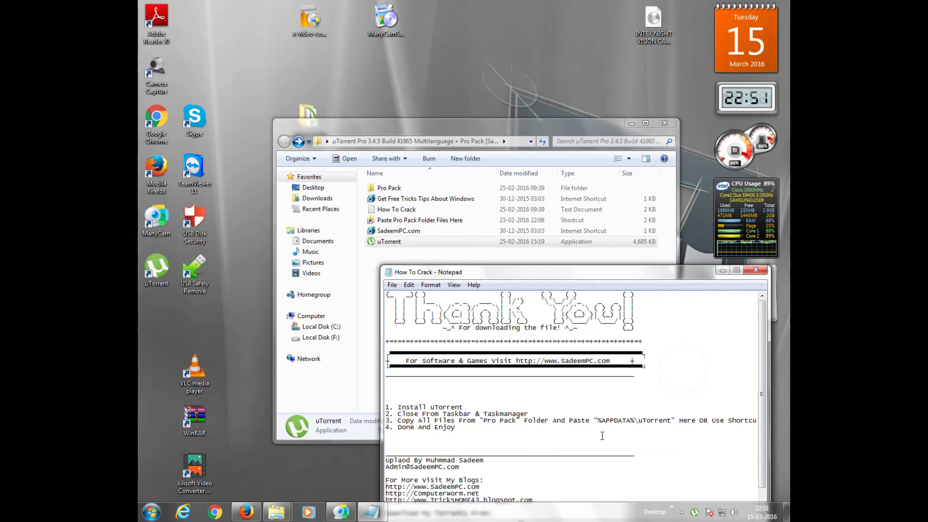
left_click(395, 416)
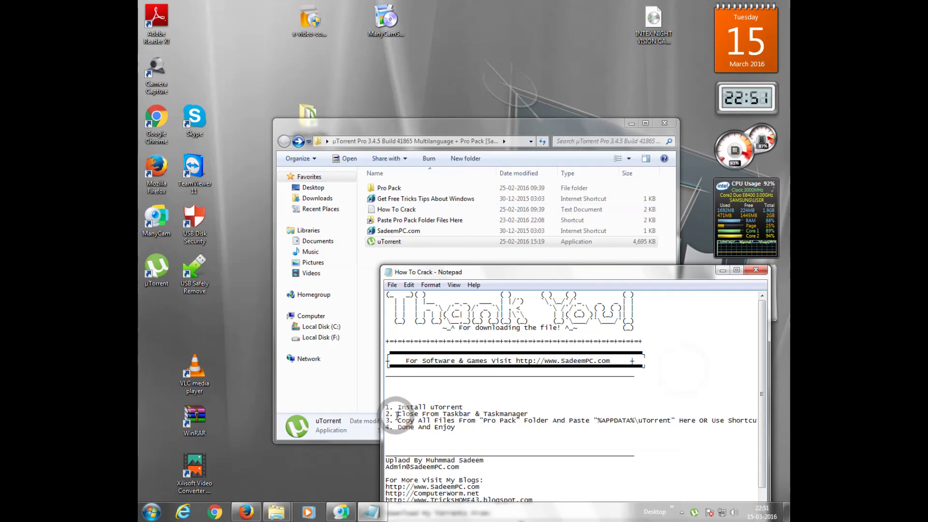
left_click_drag(406, 420, 421, 419)
left_click(429, 420)
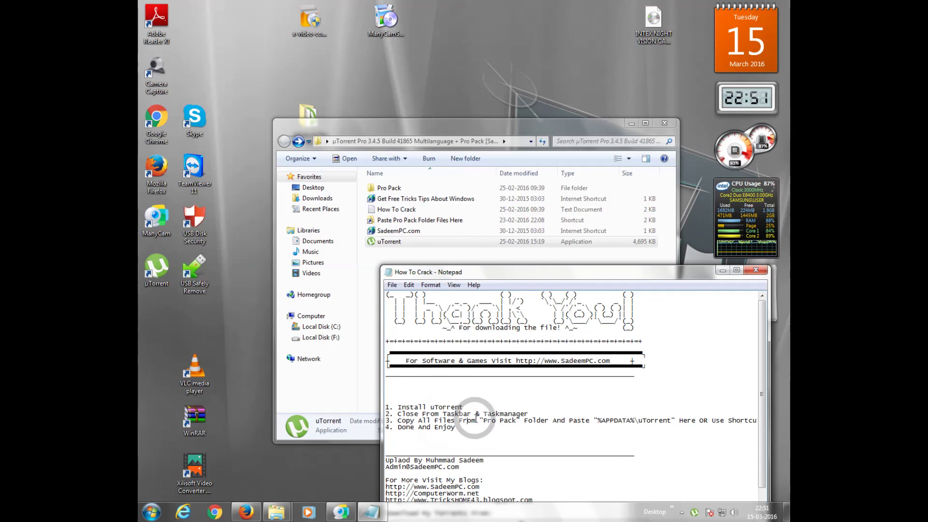
double_click(501, 415)
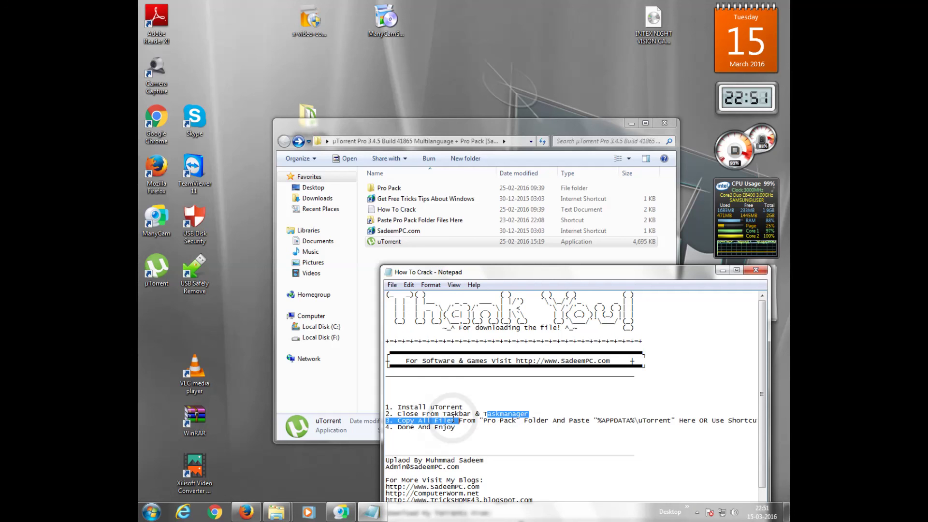
left_click(457, 418)
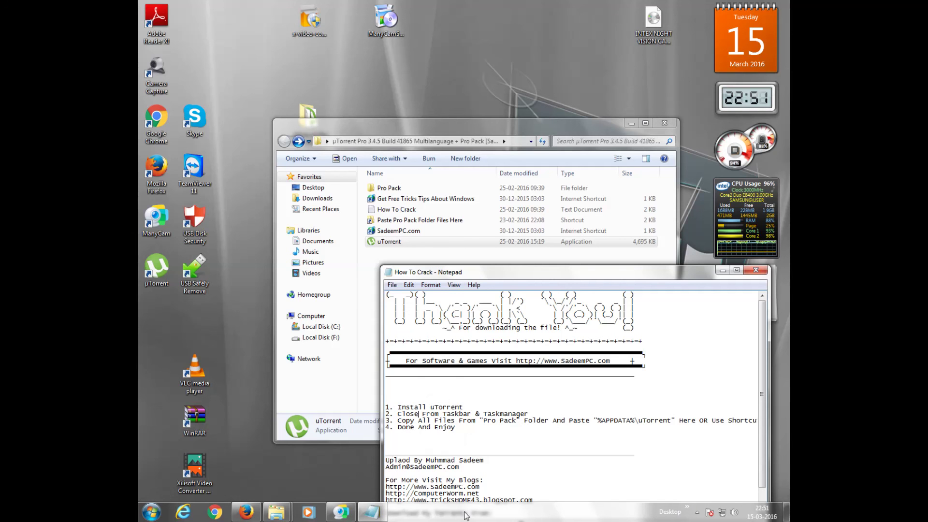
Exit the µTorrent process still running in the background, confirm the exit, and refresh the desktop
left_click(697, 513)
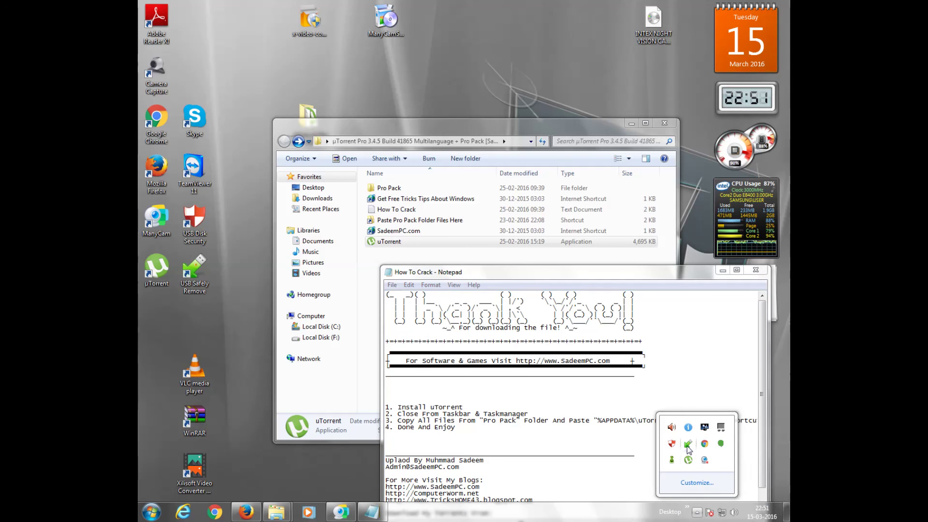
right_click(687, 445)
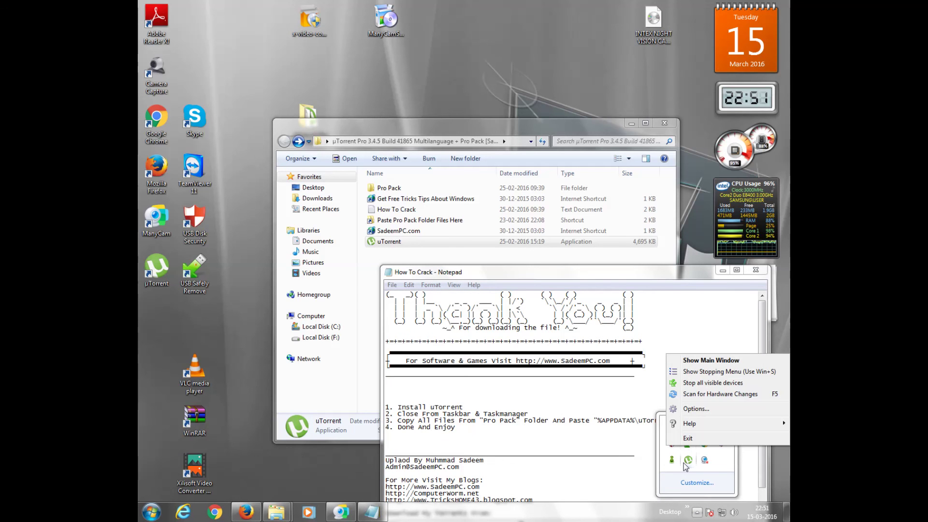
right_click(689, 459)
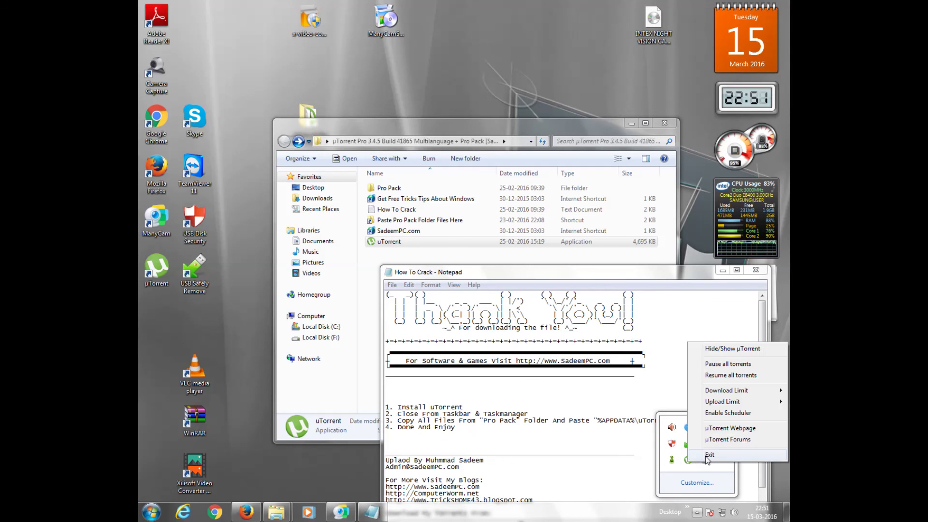
left_click(708, 455)
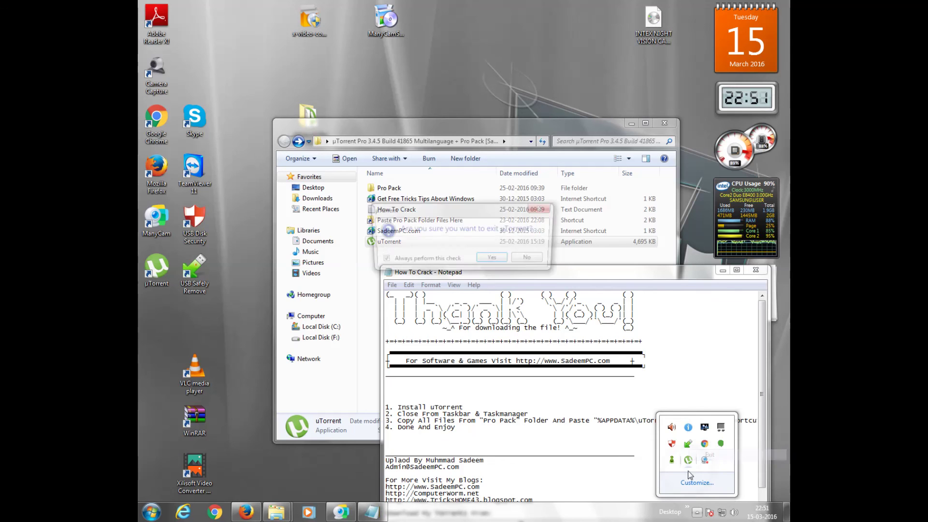
left_click(493, 259)
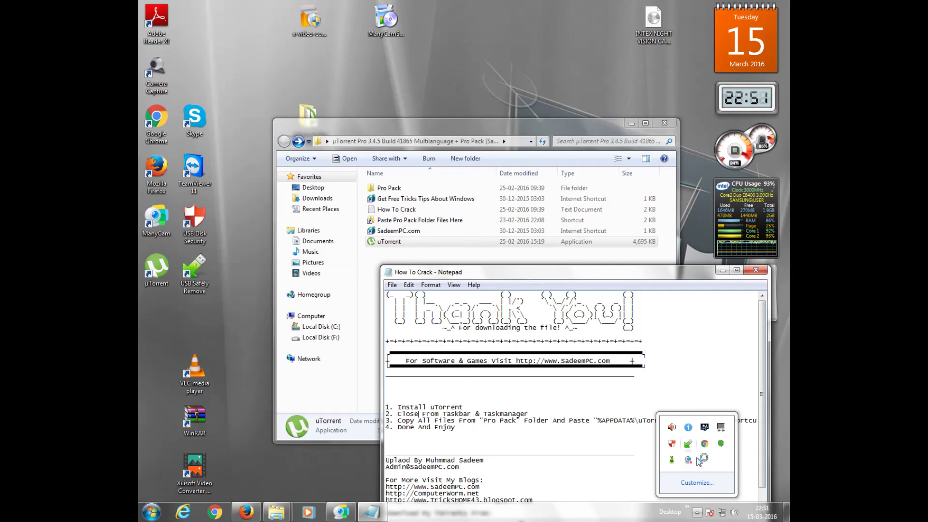
right_click(461, 50)
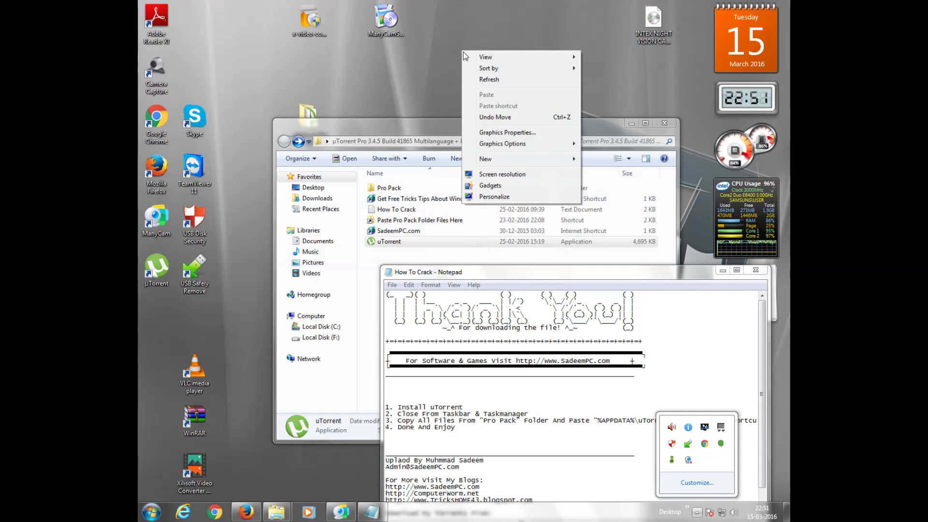
left_click(483, 79)
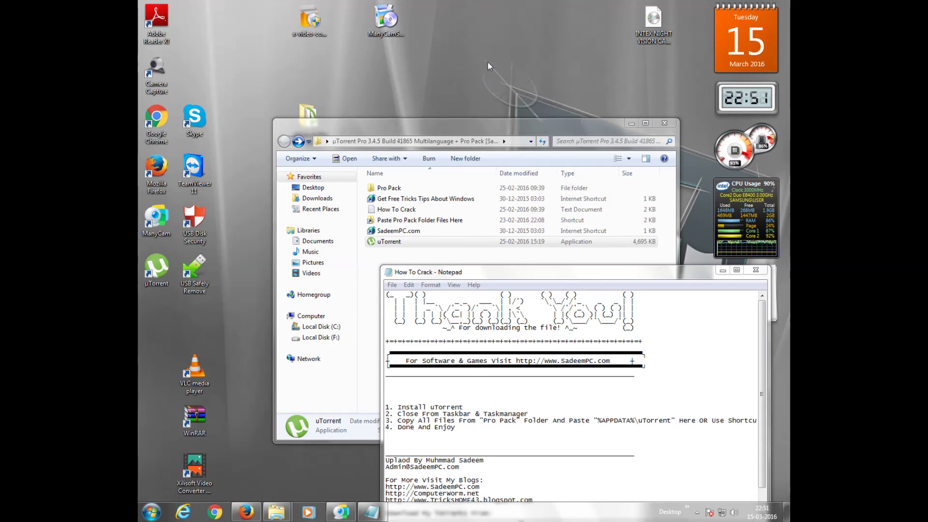
right_click(471, 41)
left_click(492, 69)
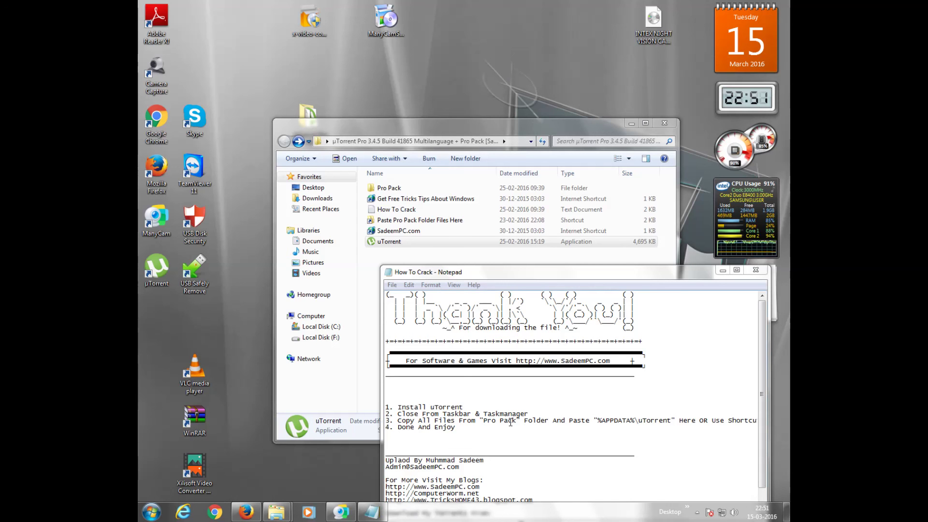
Review the third instruction about copying the Pro Pack files and open the Pro Pack folder
left_click_drag(482, 421, 514, 425)
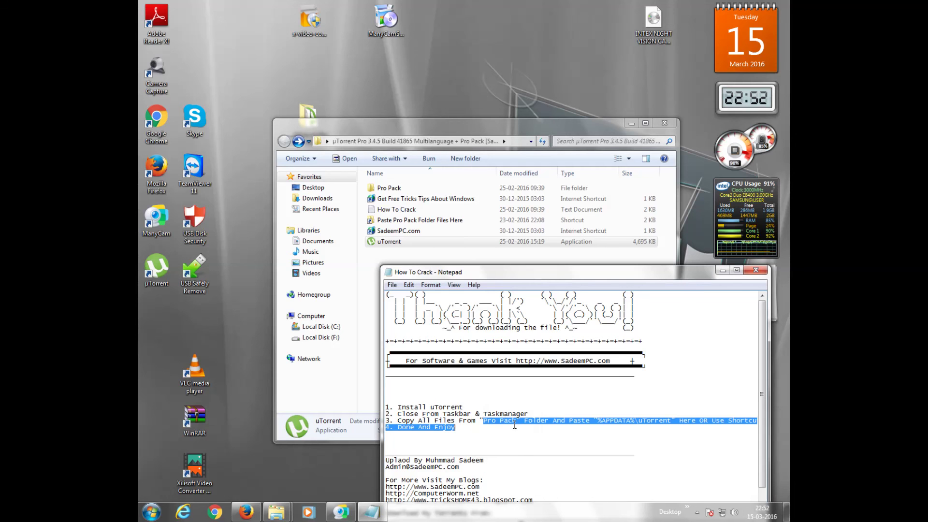
left_click(507, 433)
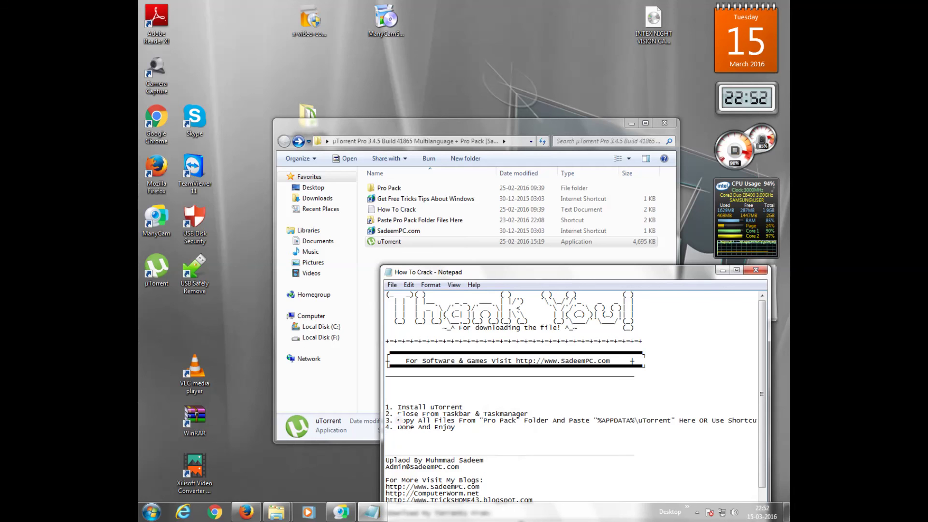
left_click_drag(398, 421, 448, 420)
double_click(389, 188)
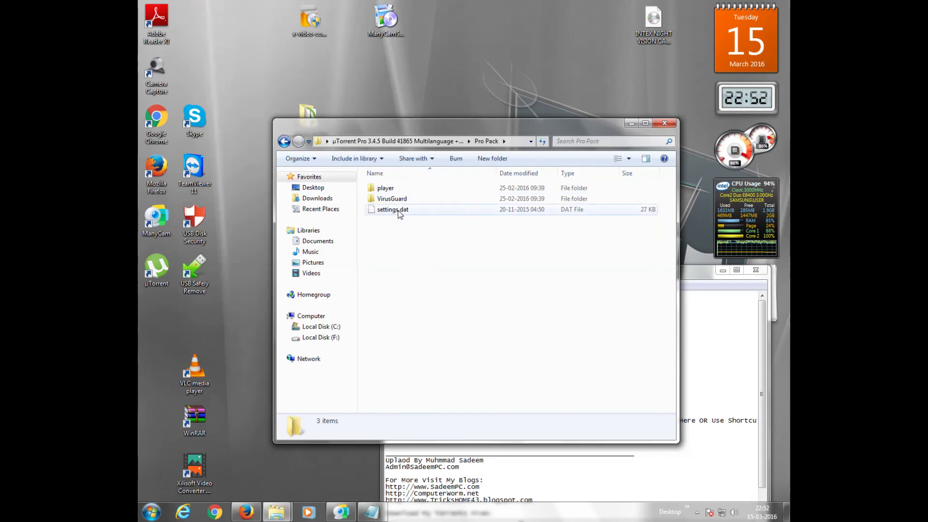
Copy the player and VirusGuard folders and settings.dat from the Pro Pack folder, and minimize that folder window
left_click(692, 278)
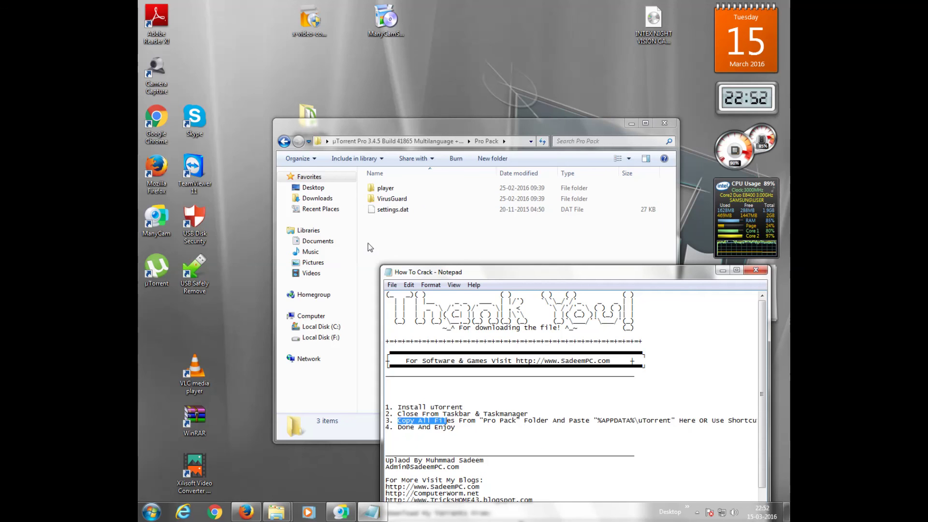
left_click(383, 228)
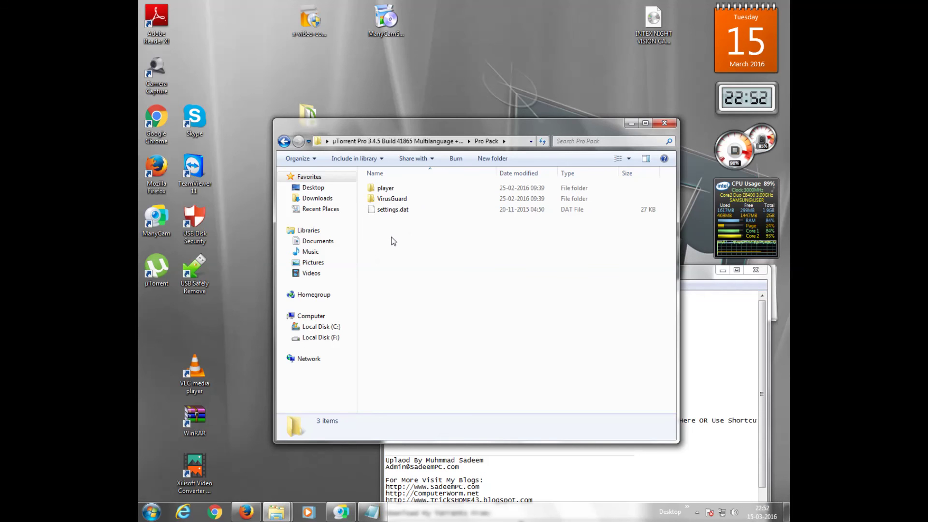
key("ctrl+a")
right_click(394, 191)
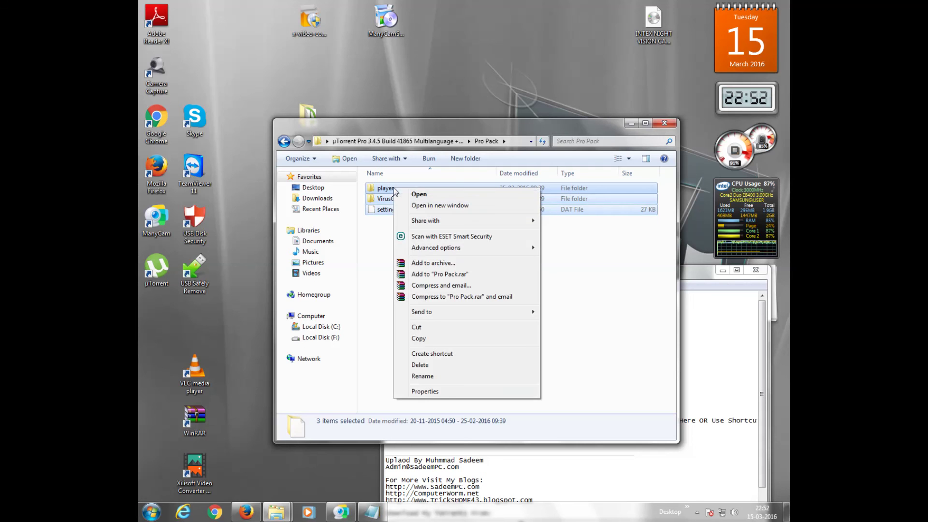
left_click(429, 340)
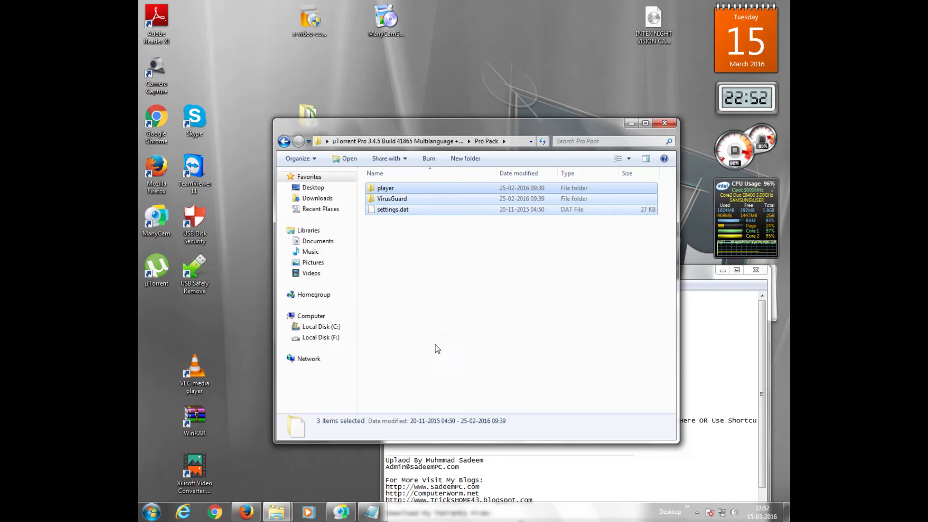
left_click(631, 123)
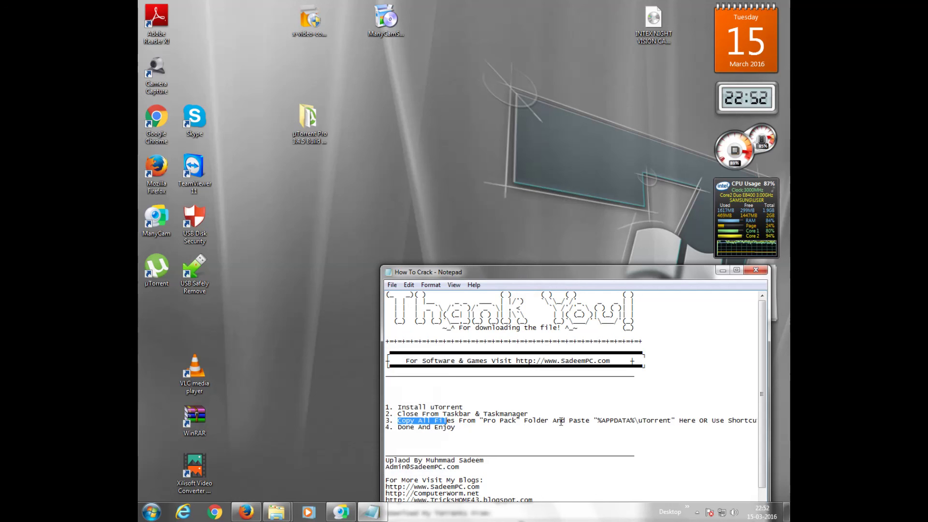
Review the paste destination in the third How To Crack instruction and select the path %APPDATA%\uTorrent
left_click_drag(567, 421, 591, 424)
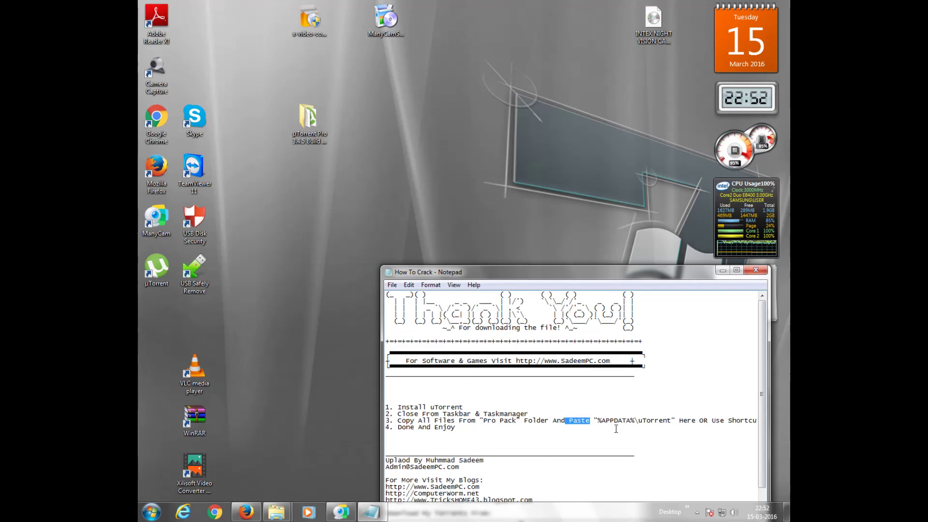
double_click(564, 273)
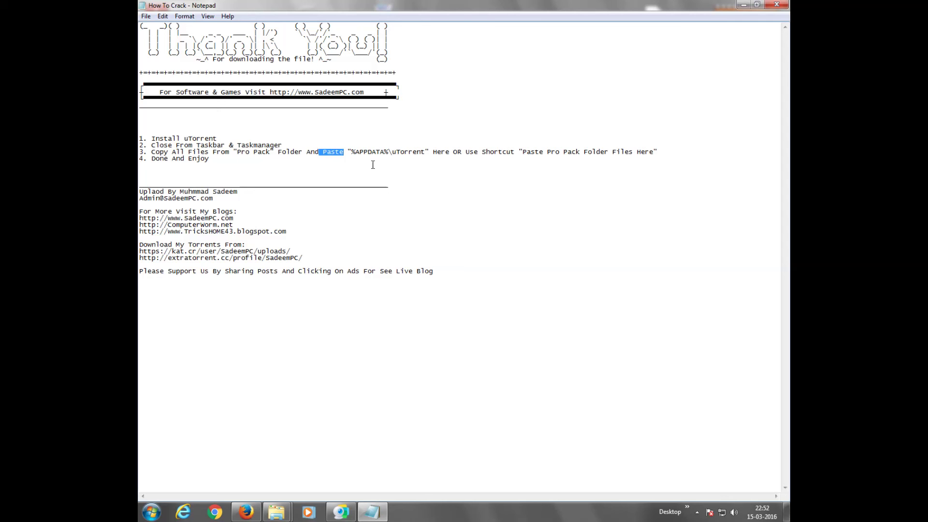
left_click(352, 156)
left_click(368, 155)
double_click(353, 151)
left_click(352, 152)
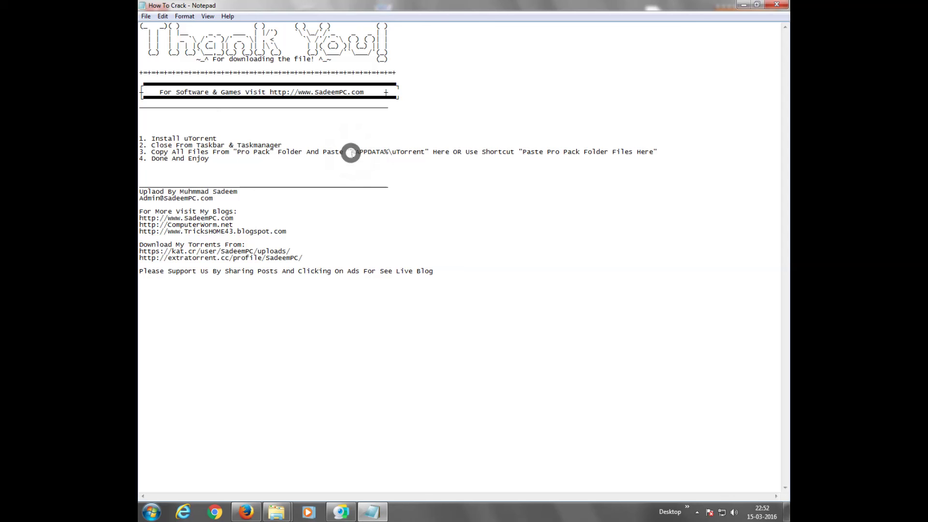
left_click_drag(348, 152, 414, 153)
left_click(353, 152)
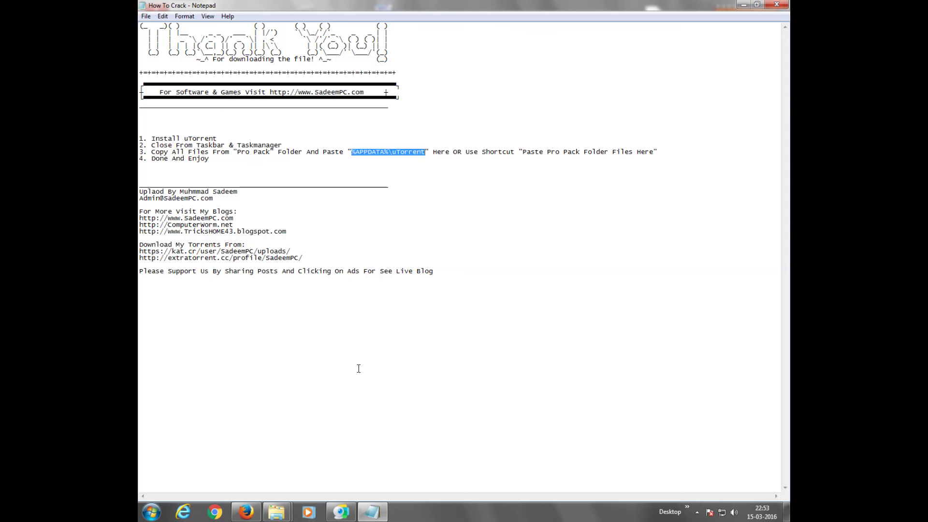
double_click(459, 7)
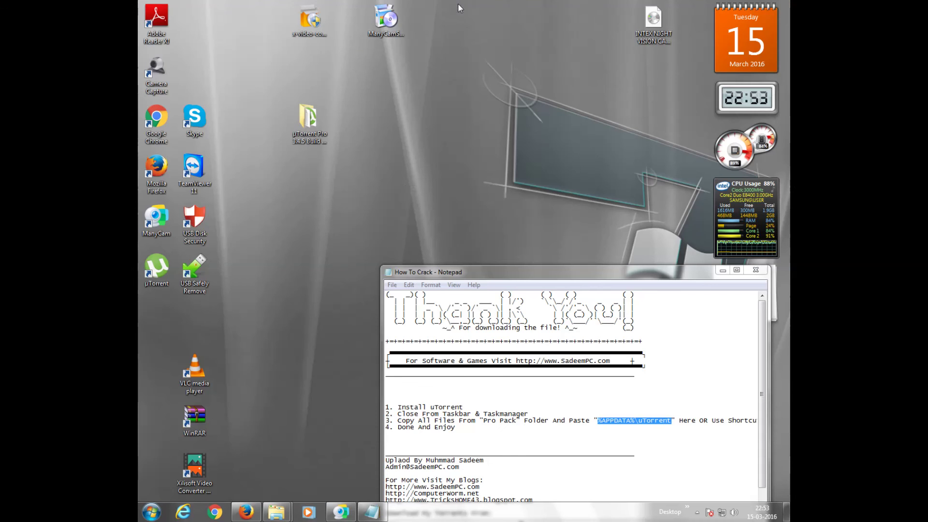
Open the file location of the µTorrent desktop shortcut and arrange the folder window clear of the instructions
right_click(155, 271)
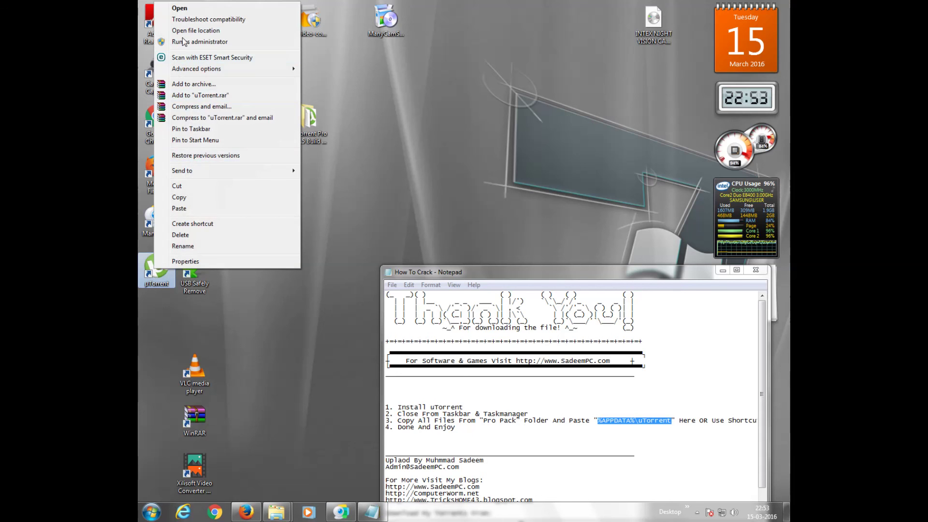
left_click(194, 30)
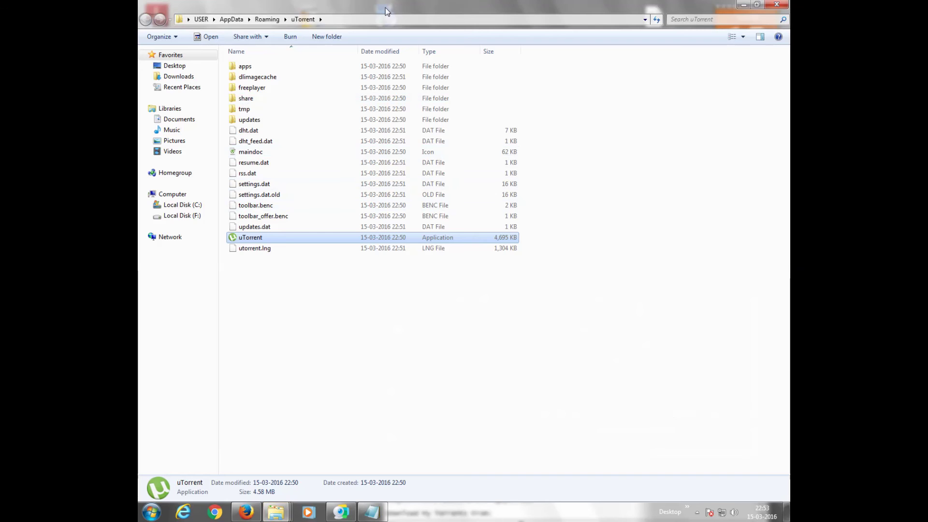
double_click(389, 7)
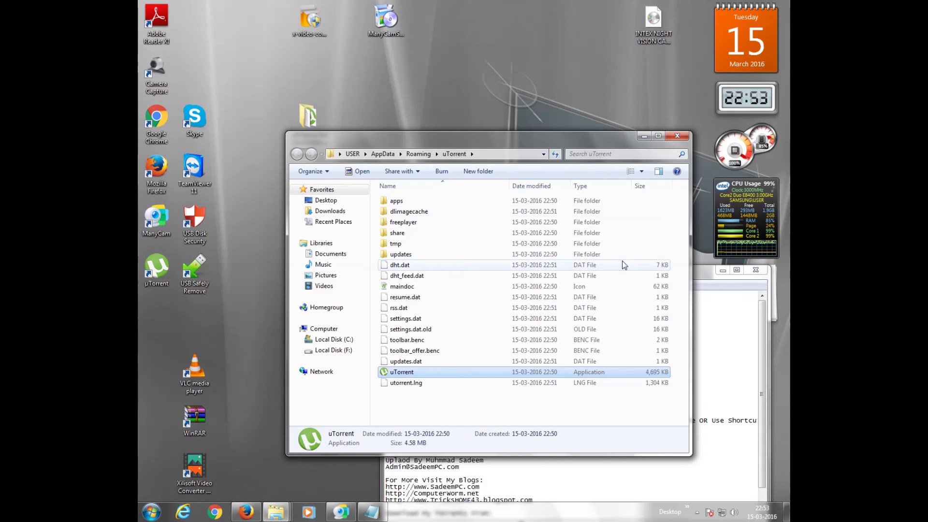
double_click(706, 273)
double_click(400, 9)
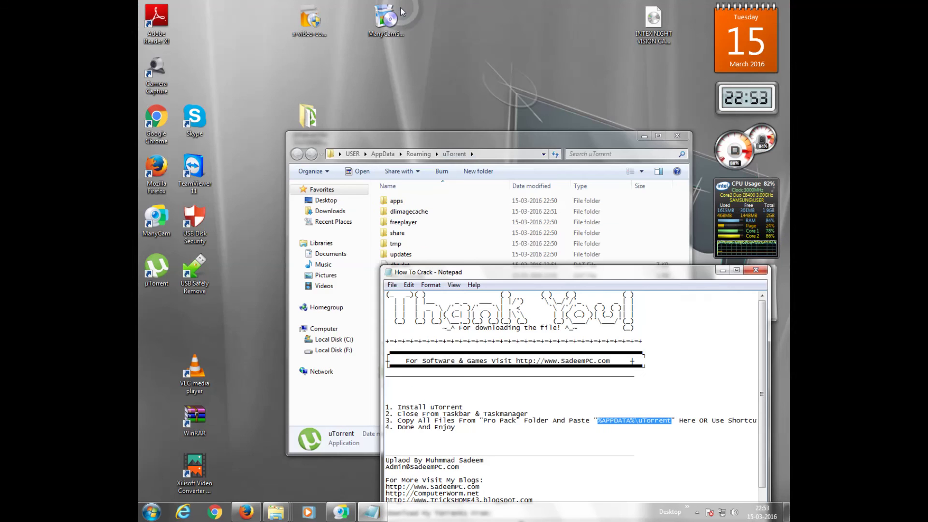
left_click_drag(459, 142, 369, 44)
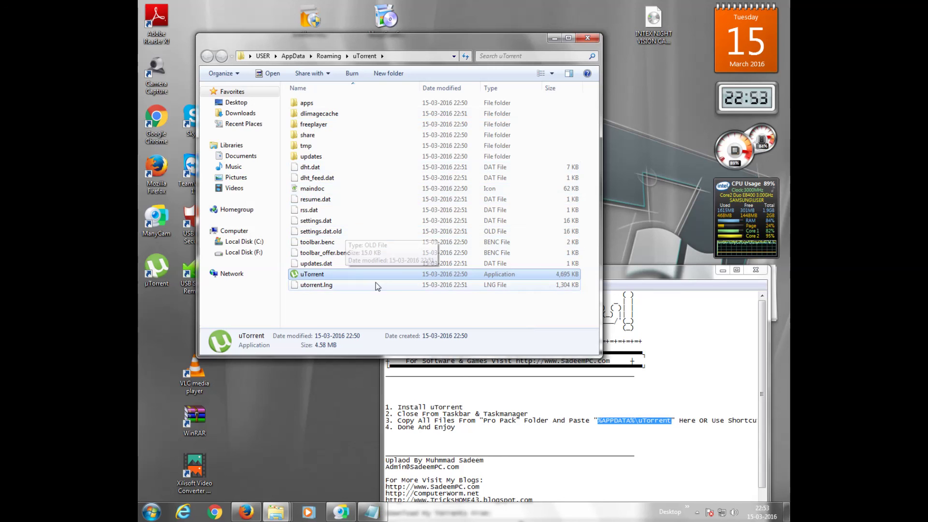
Copy the path %APPDATA%\uTorrent from the instructions, close the open uTorrent folder, and reopen it by running the path from Start search
right_click(610, 422)
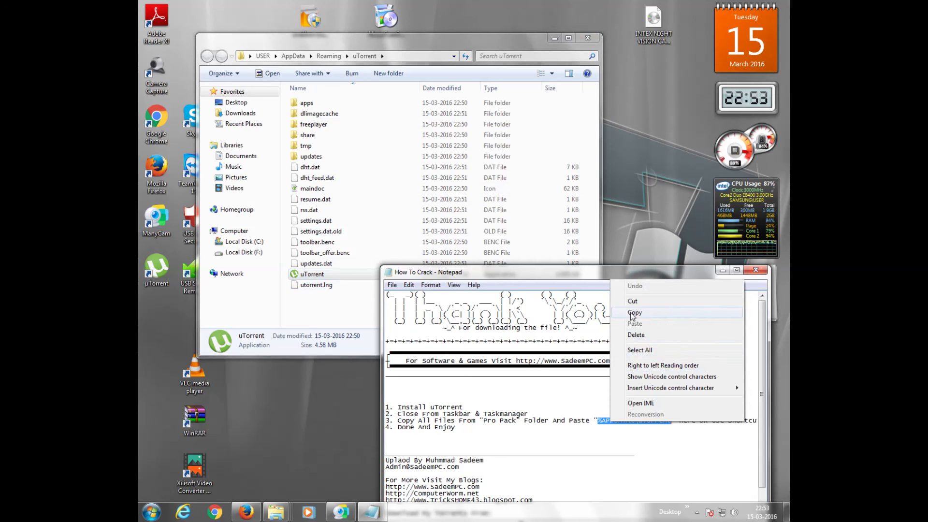
left_click(631, 312)
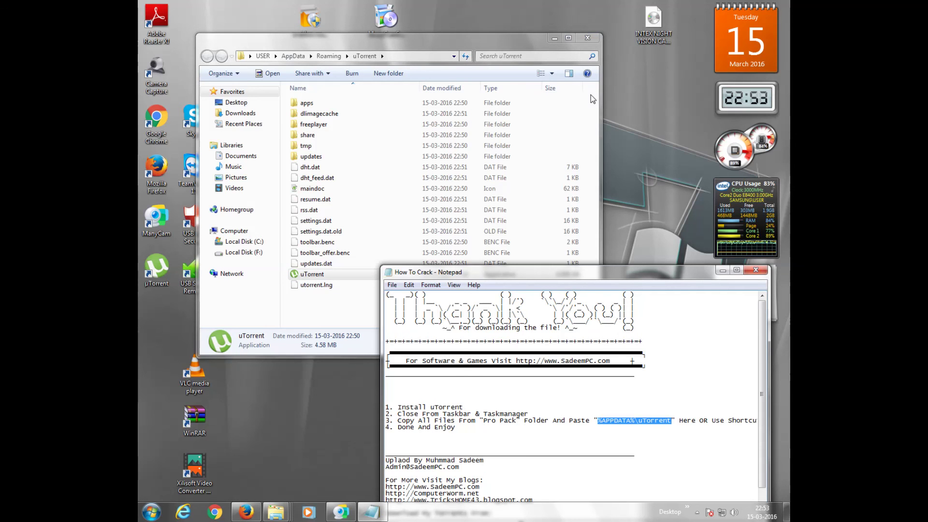
left_click(592, 36)
left_click(150, 513)
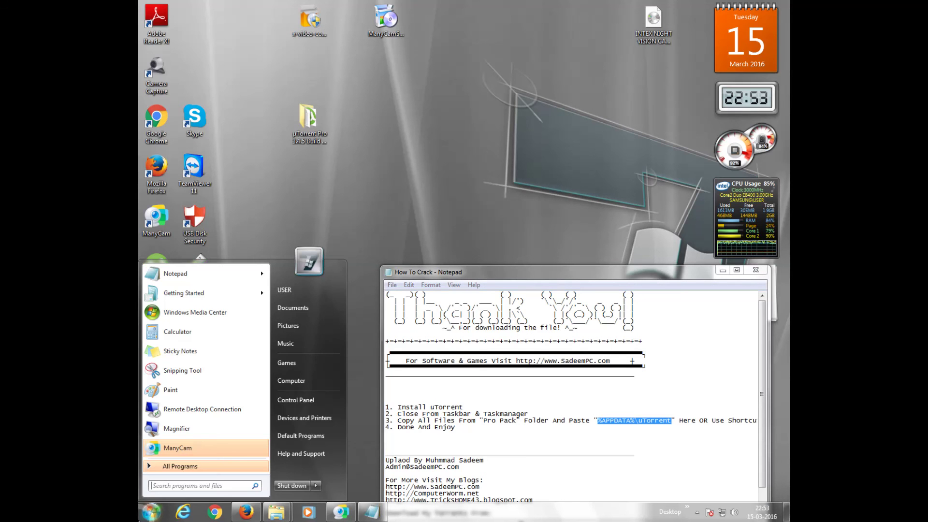
key("ctrl+v")
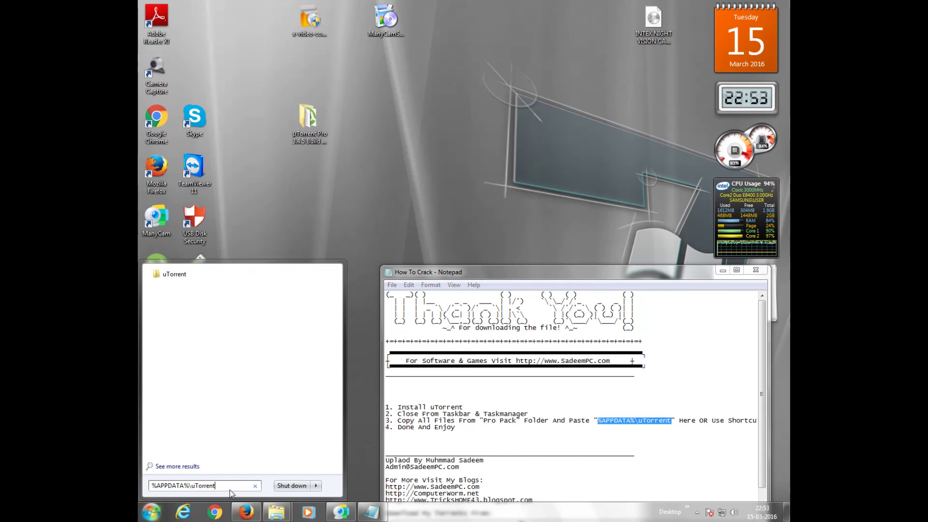
key("Return")
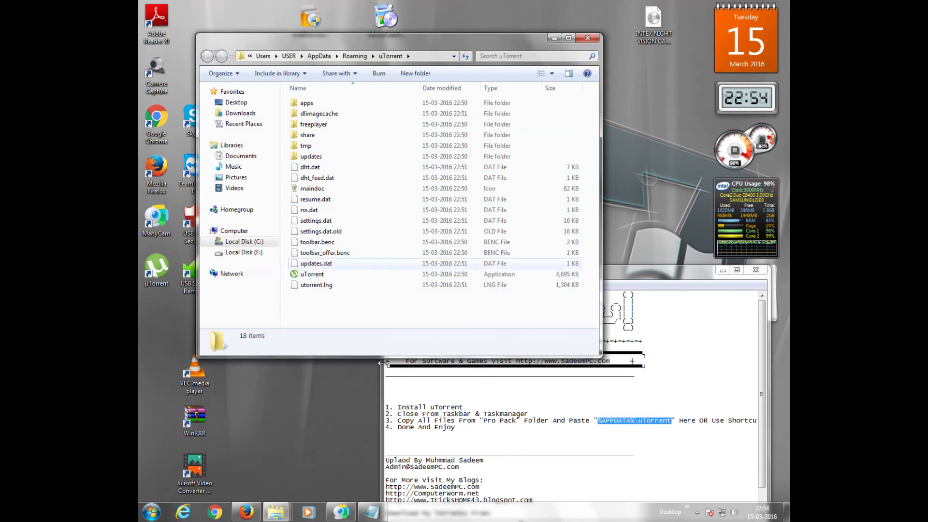
Copy the three selected Pro Pack items again and move their window aside to reveal the uTorrent folder
mouse_move(289, 514)
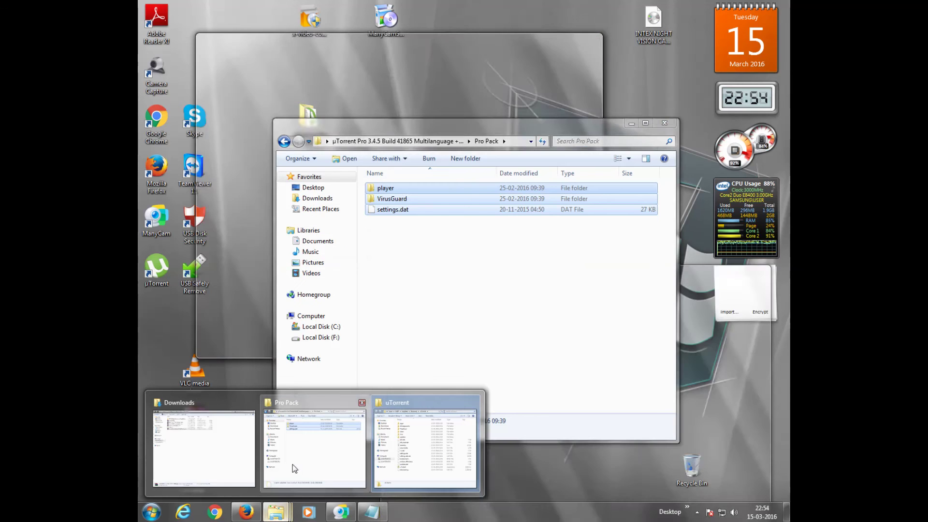
left_click(292, 464)
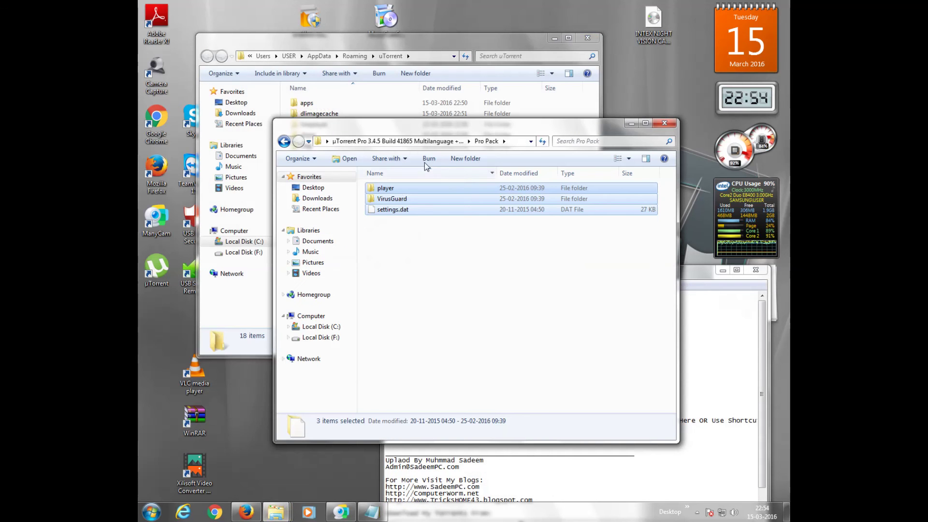
right_click(397, 190)
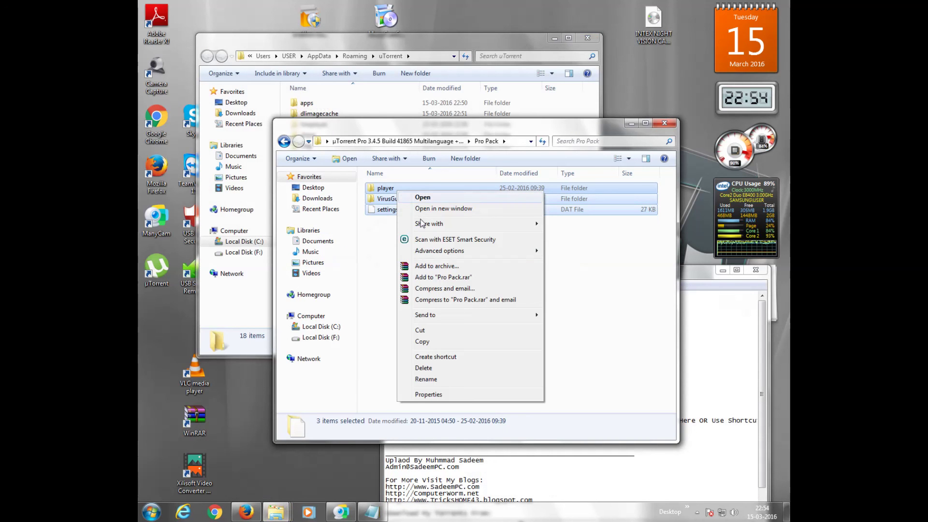
left_click(422, 341)
left_click(416, 44)
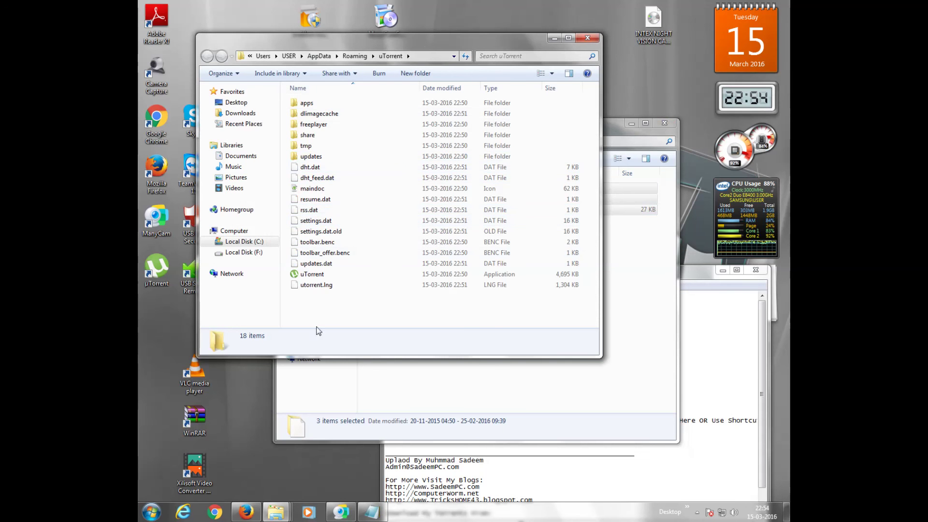
left_click(617, 123)
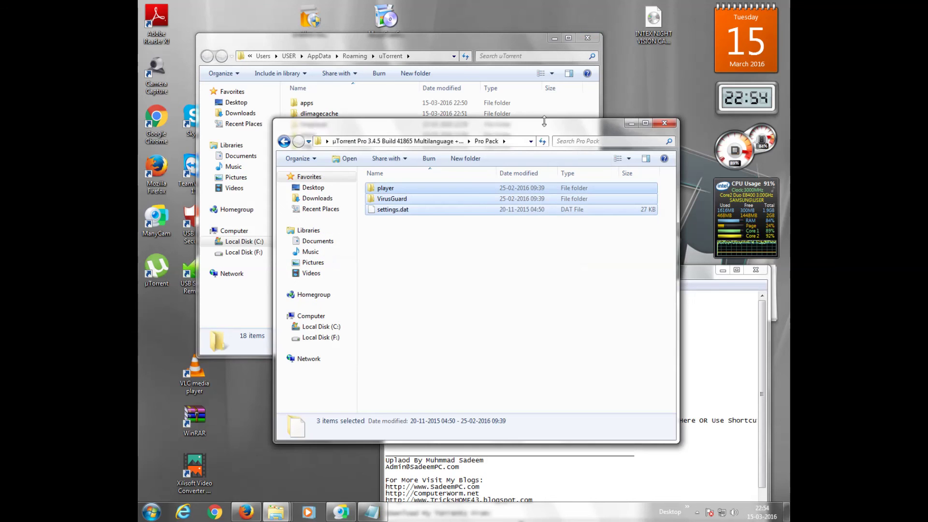
left_click_drag(318, 129, 527, 153)
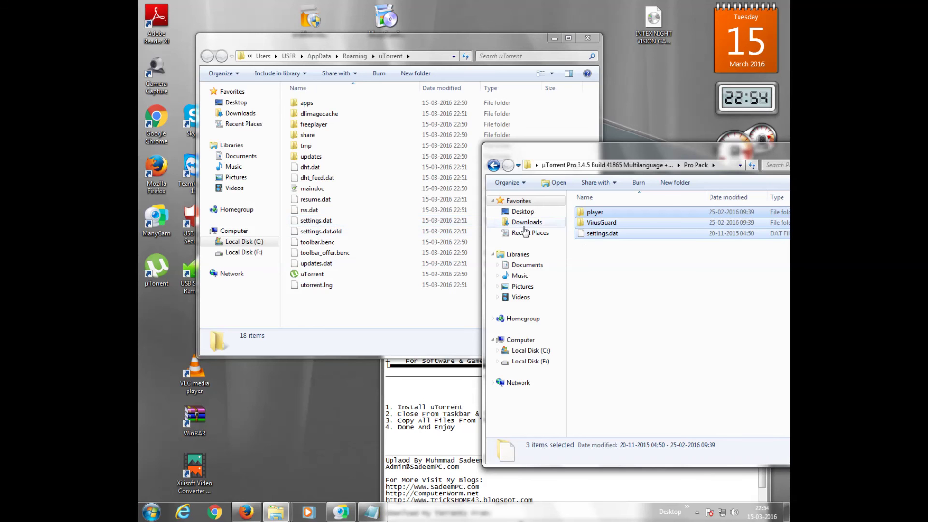
Paste the Pro Pack items into the uTorrent folder, replacing the existing settings.dat, and close both folder windows
left_click(328, 302)
right_click(333, 297)
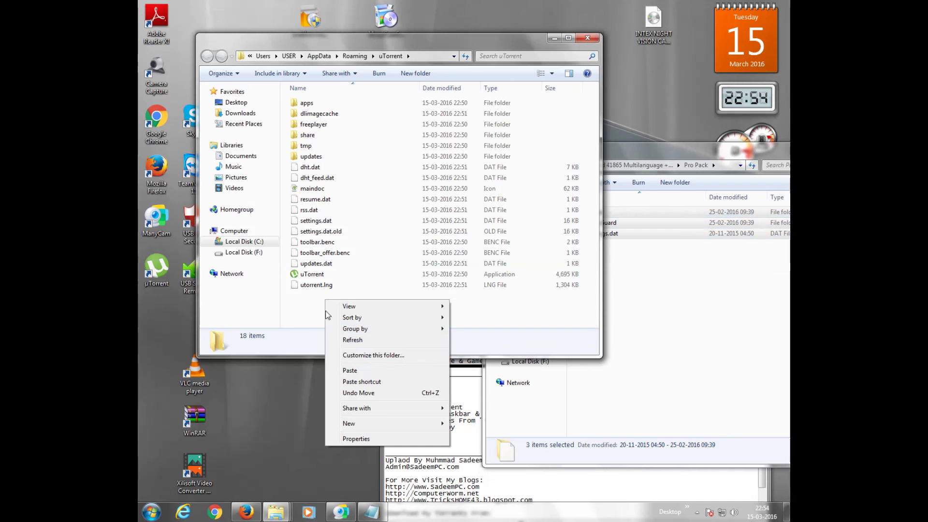
left_click(349, 370)
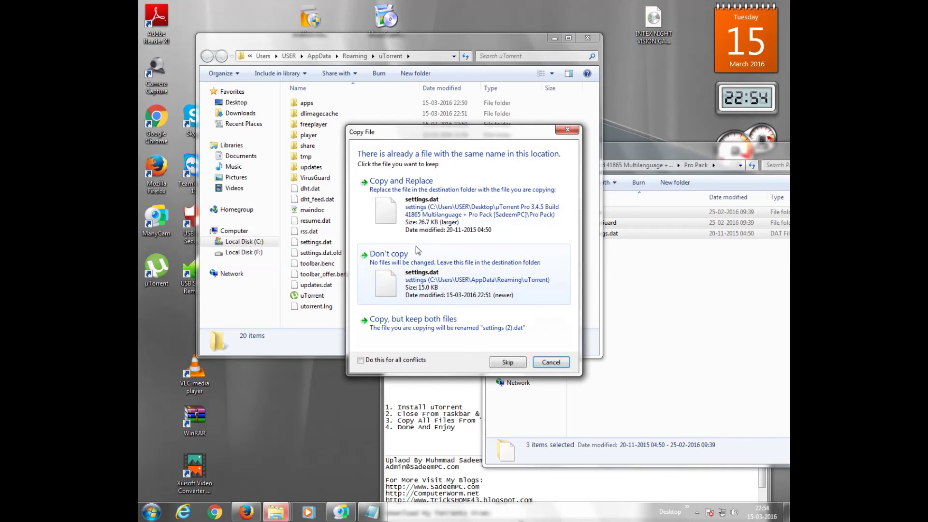
left_click(415, 199)
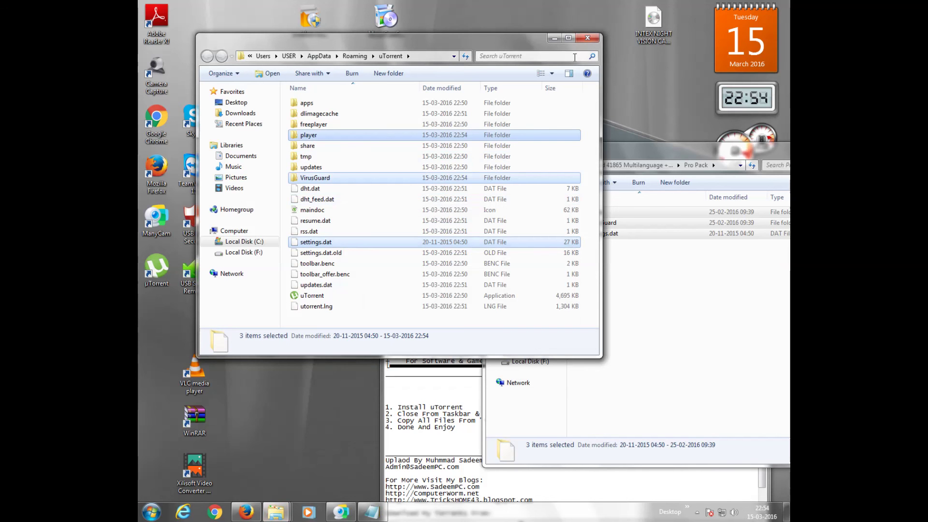
left_click(588, 39)
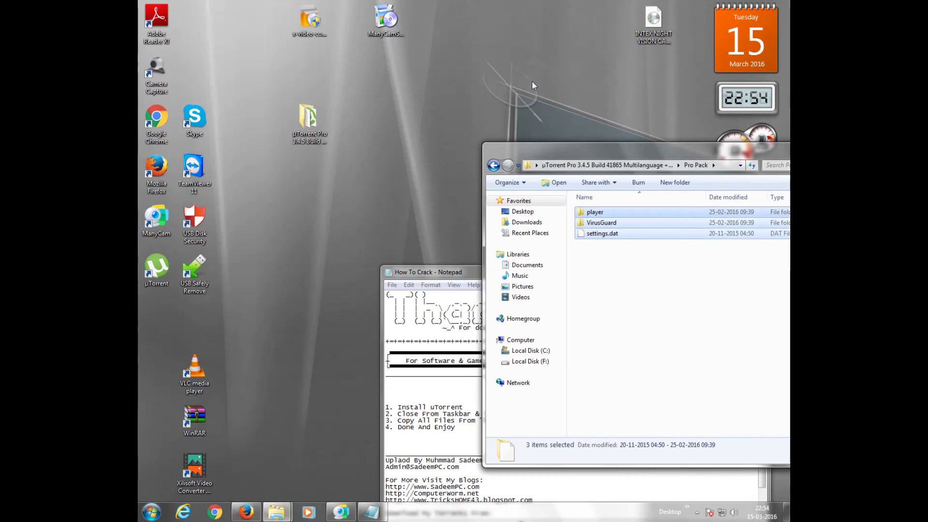
right_click(508, 155)
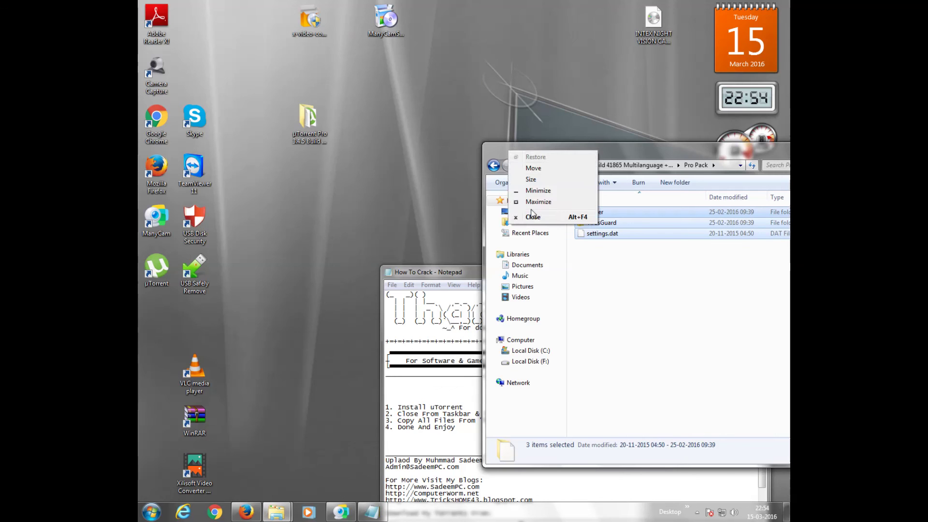
left_click(513, 216)
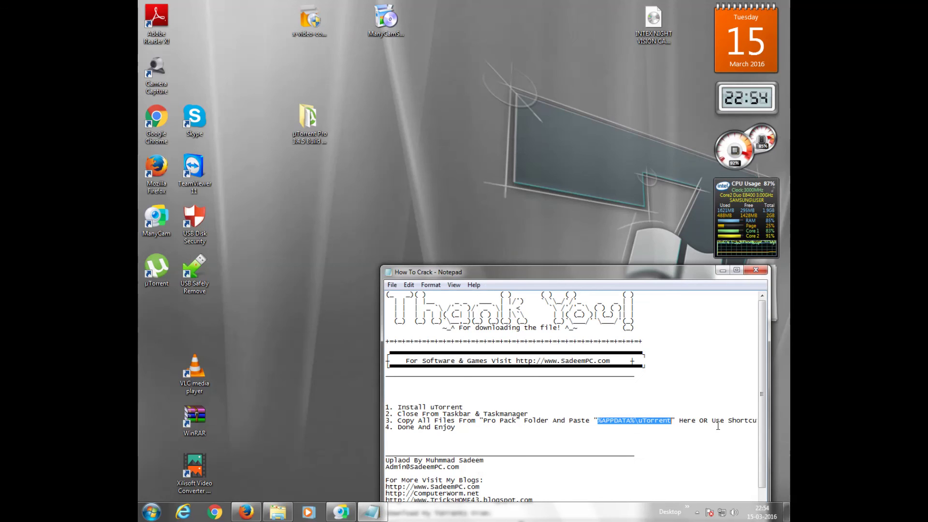
Read the fourth How To Crack instruction and the closing thank-you text, and close the instructions file
double_click(629, 269)
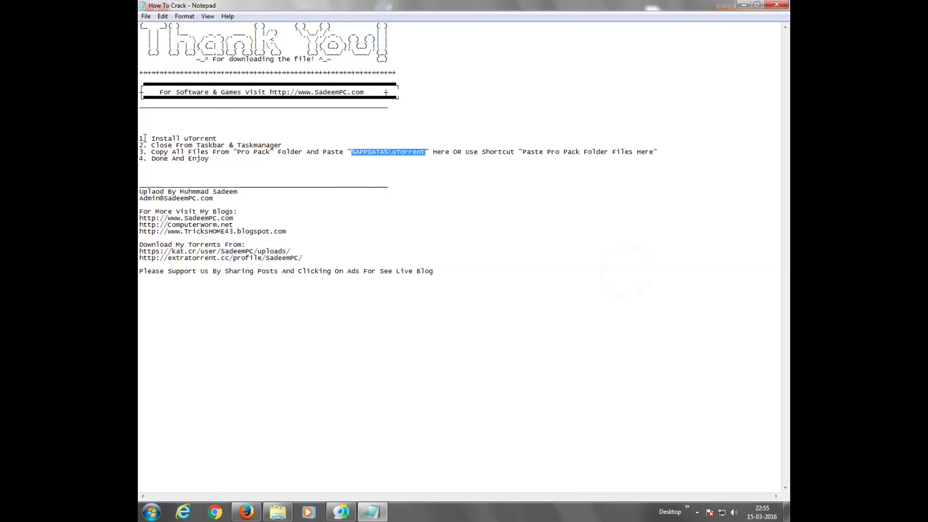
left_click_drag(152, 161, 213, 164)
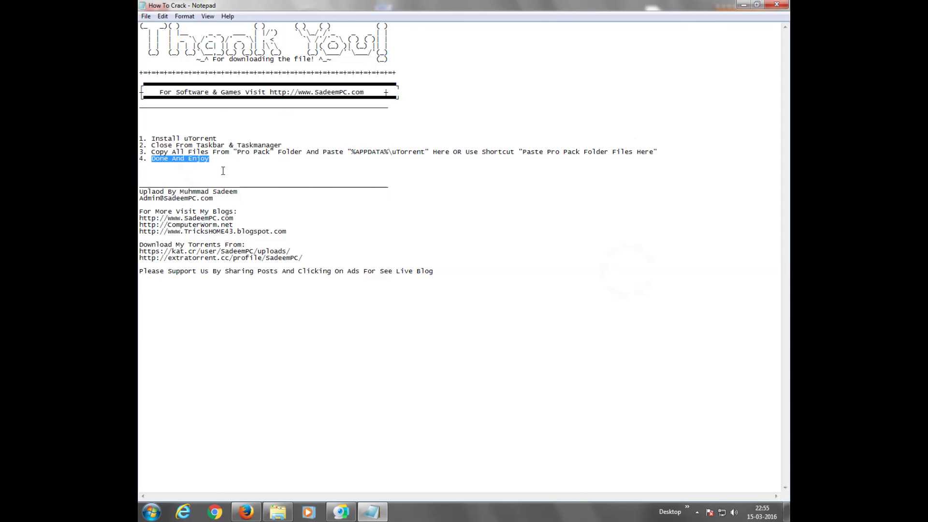
left_click_drag(148, 37, 364, 32)
left_click(387, 51)
left_click(777, 6)
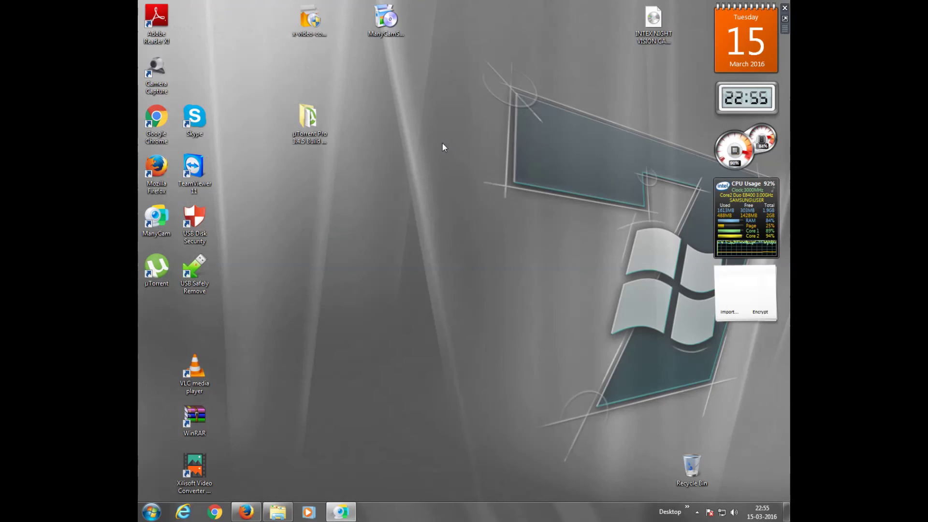
Refresh the desktop, launch µTorrent from its desktop shortcut, and move its window fully into view
right_click(441, 143)
left_click(467, 173)
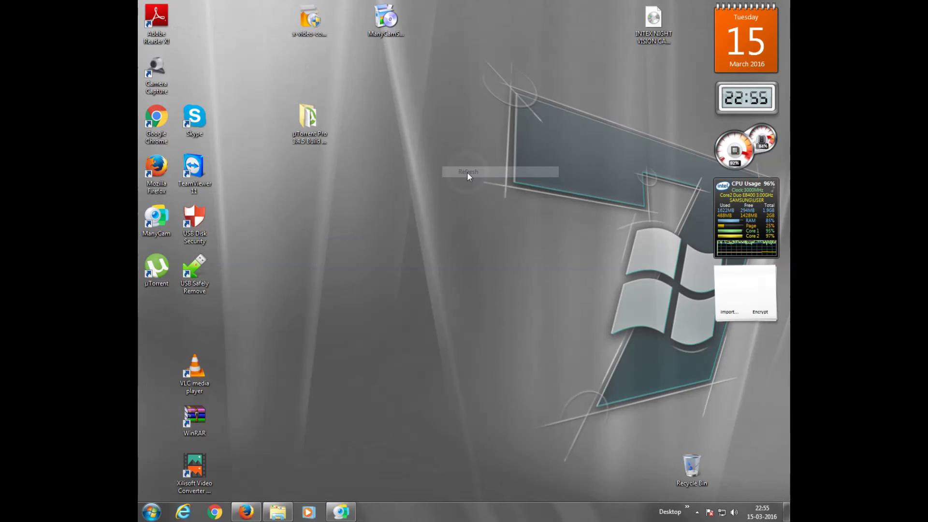
right_click(156, 266)
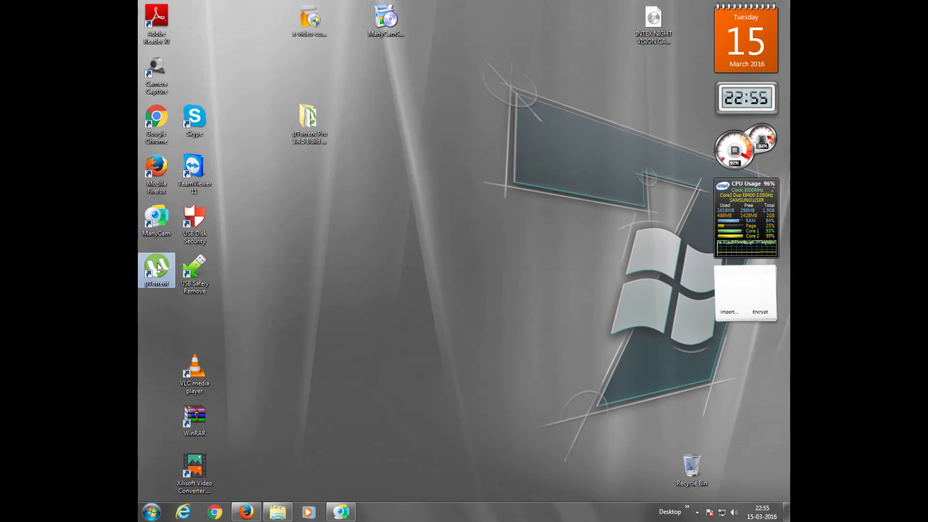
left_click(203, 275)
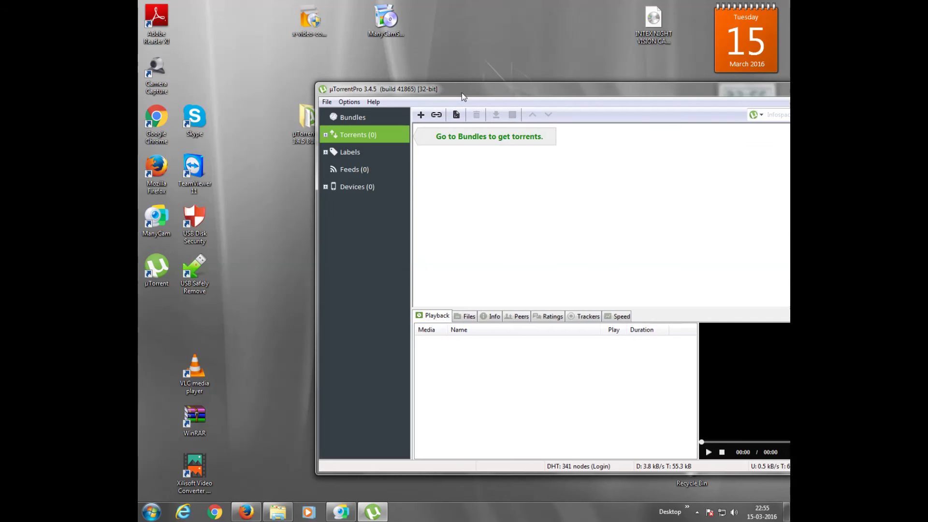
left_click_drag(453, 92, 303, 70)
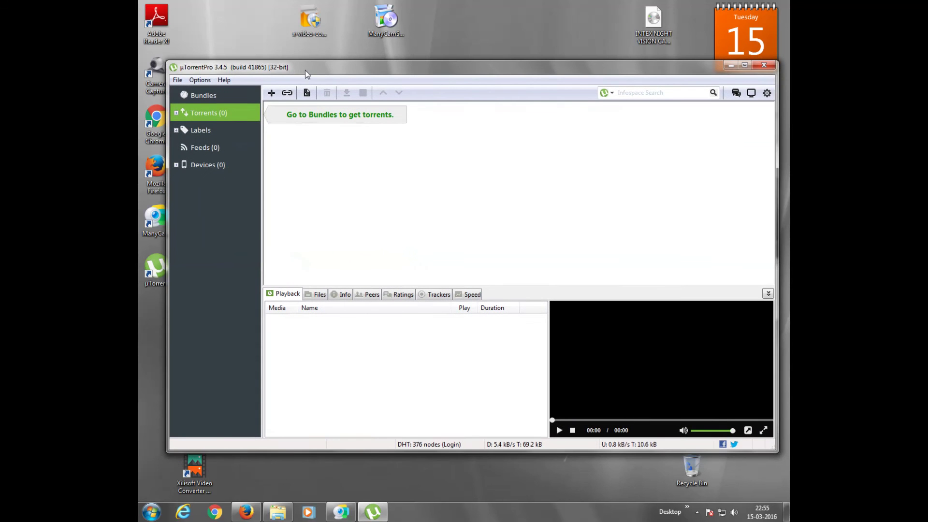
View the About µTorrent information to check the installed edition and version, and close it
left_click(223, 81)
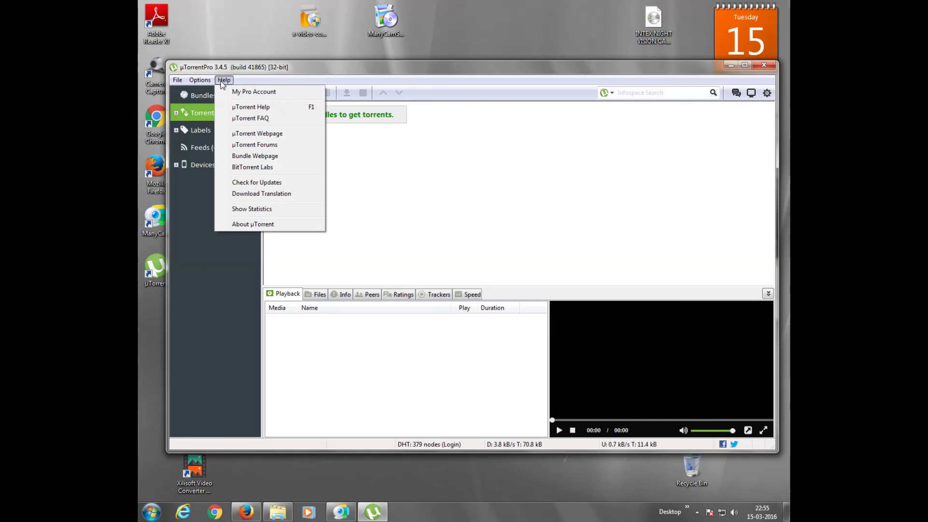
left_click(265, 224)
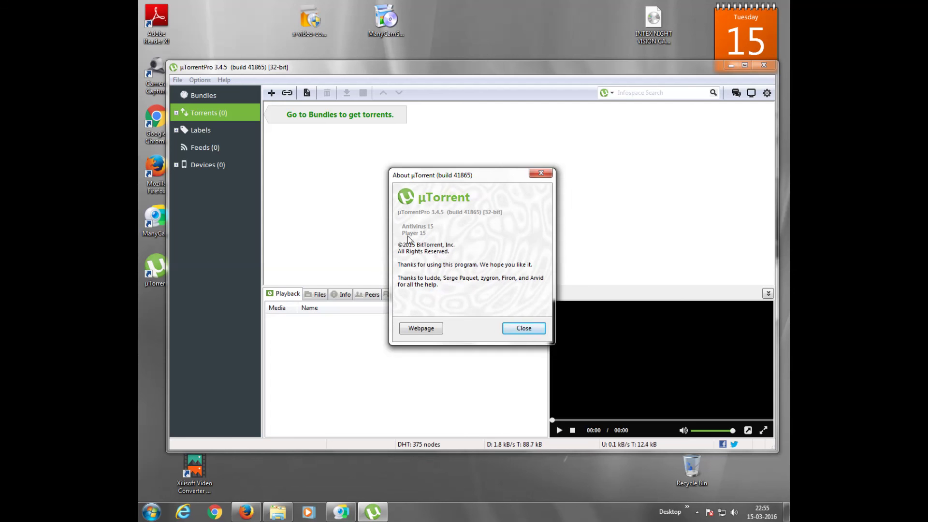
left_click(541, 175)
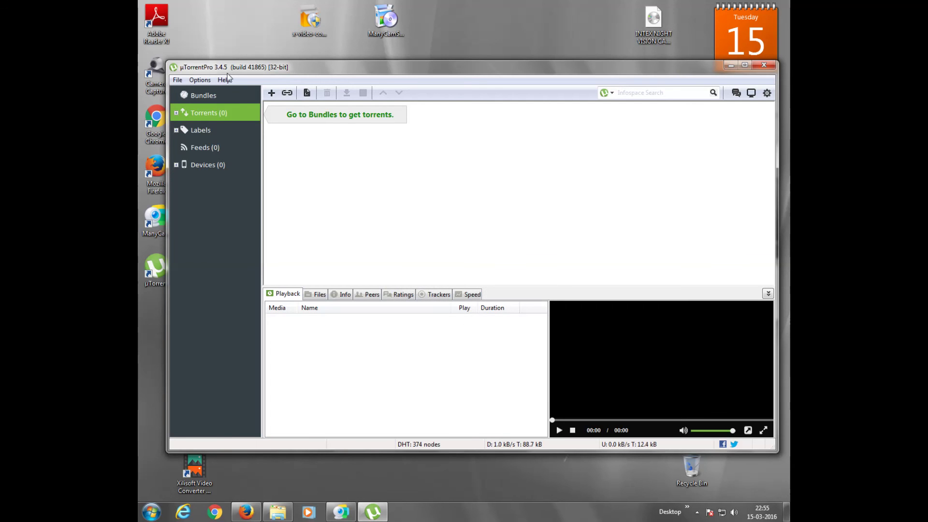